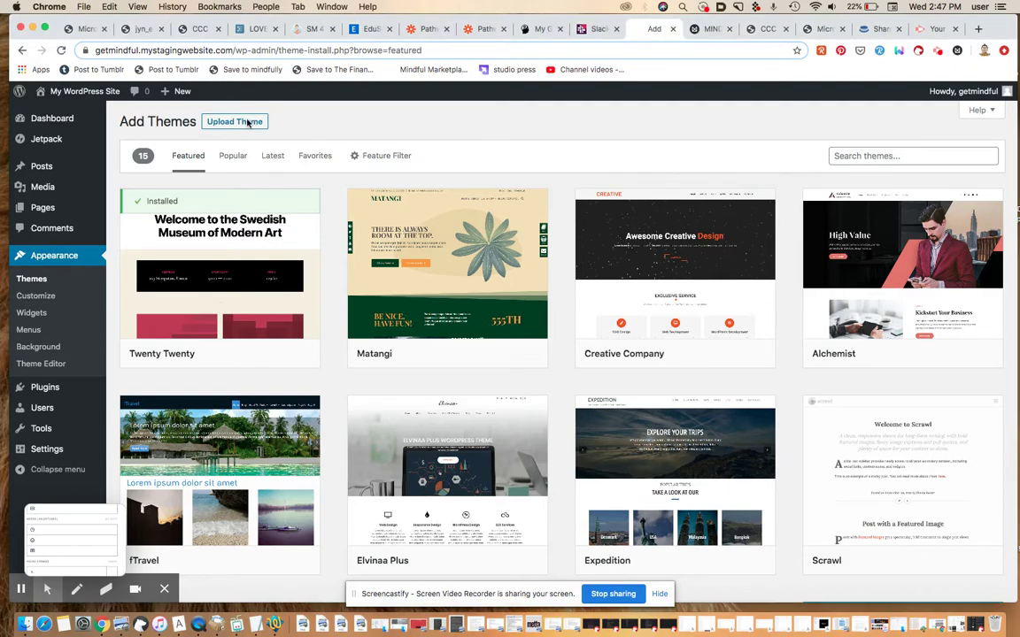
- Upload taskhive.zip from the Desktop as a new theme and install it
left_click(247, 122)
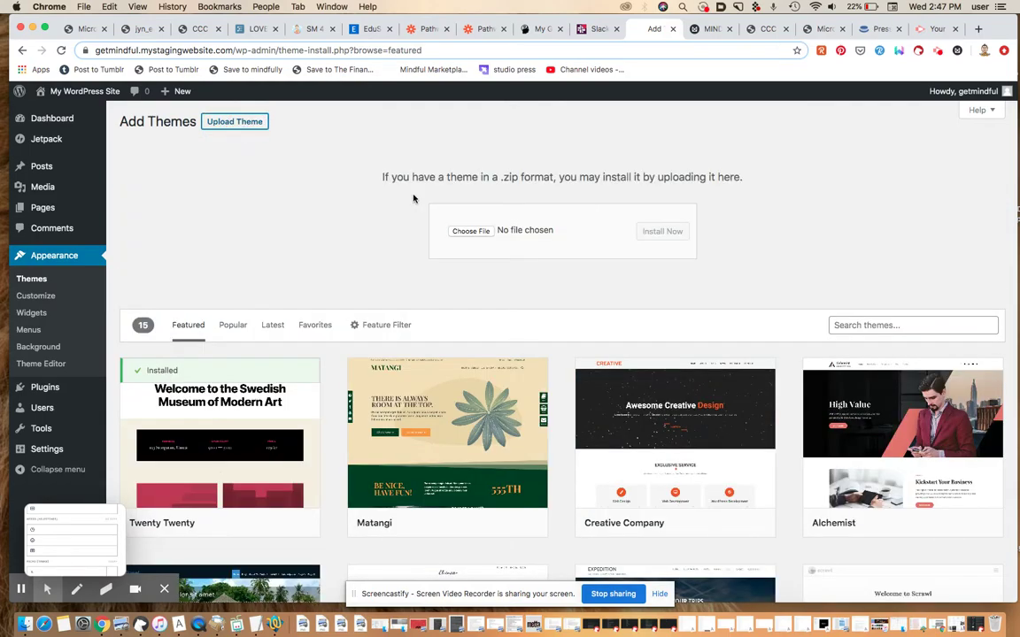
left_click(505, 244)
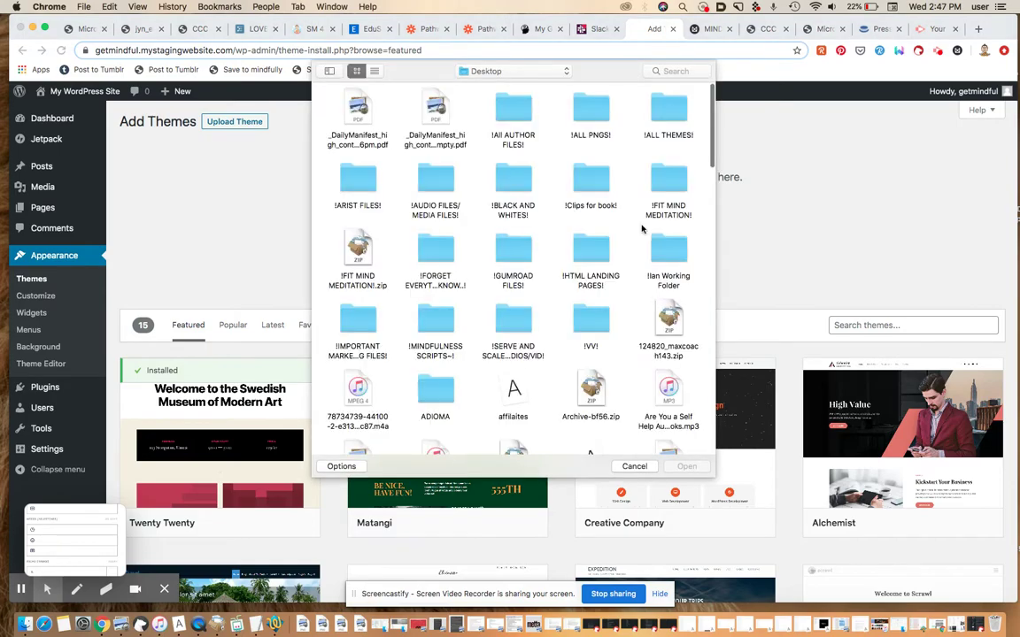
key("Down")
key("Down")
key("Down")
key("Down")
key("Down")
key("Down")
key("Down")
key("Down")
key("Down")
key("Down")
key("Down")
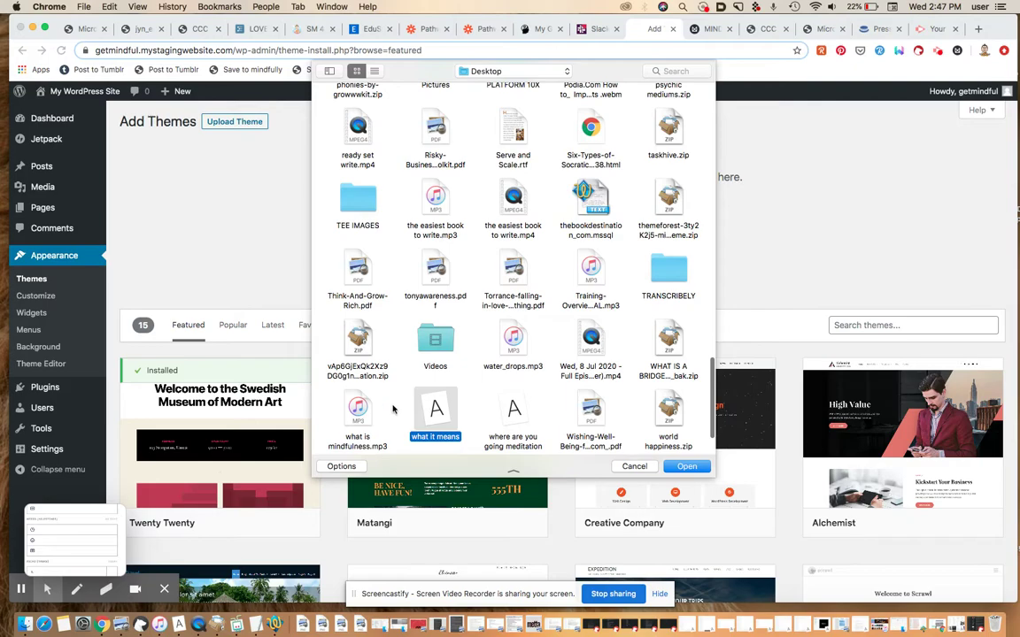
left_click(669, 133)
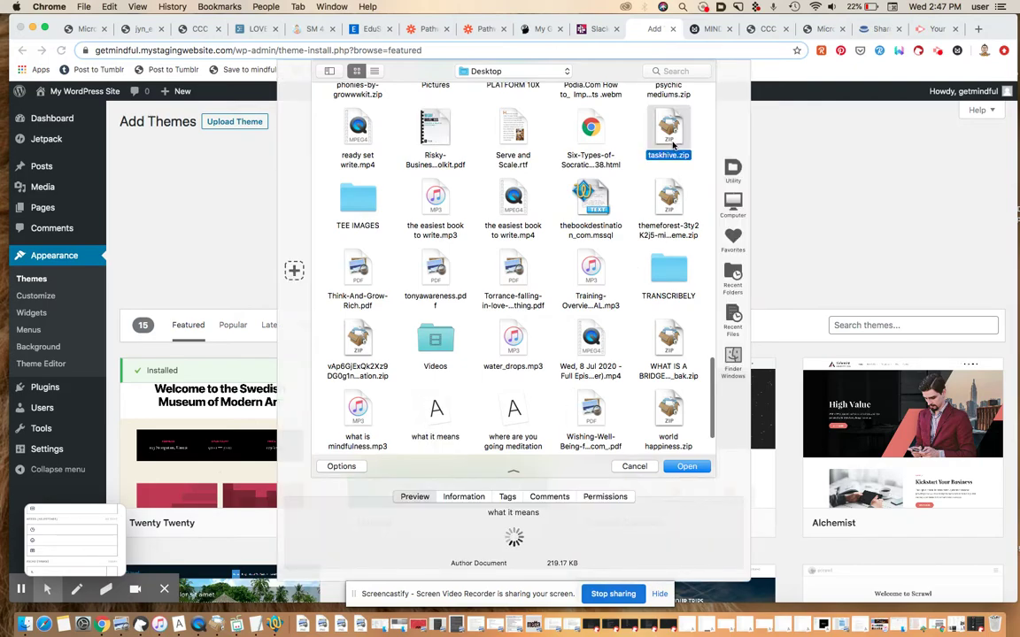
left_click(687, 466)
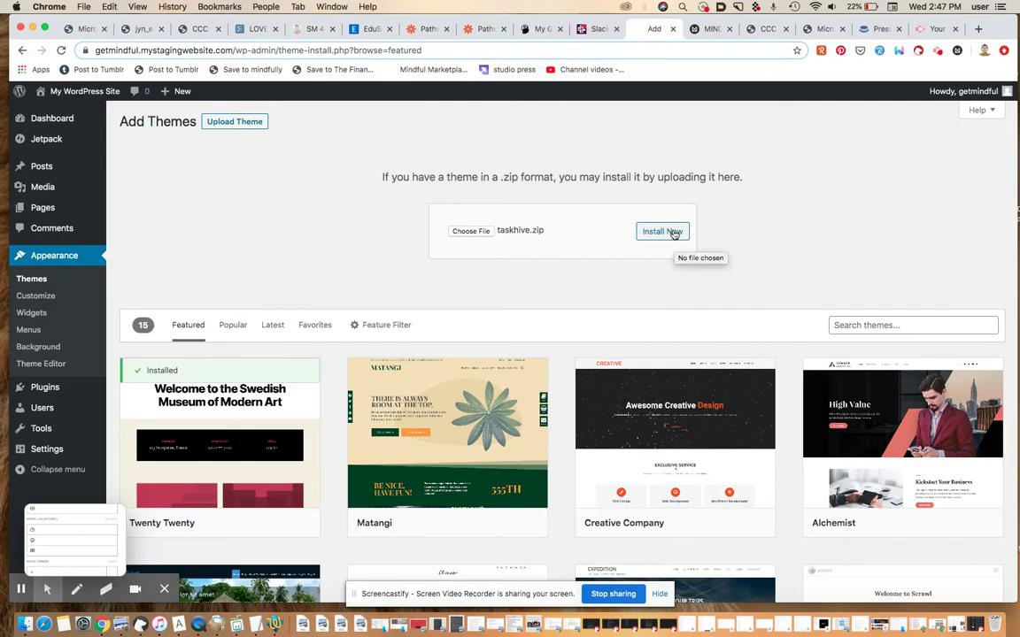
left_click(675, 235)
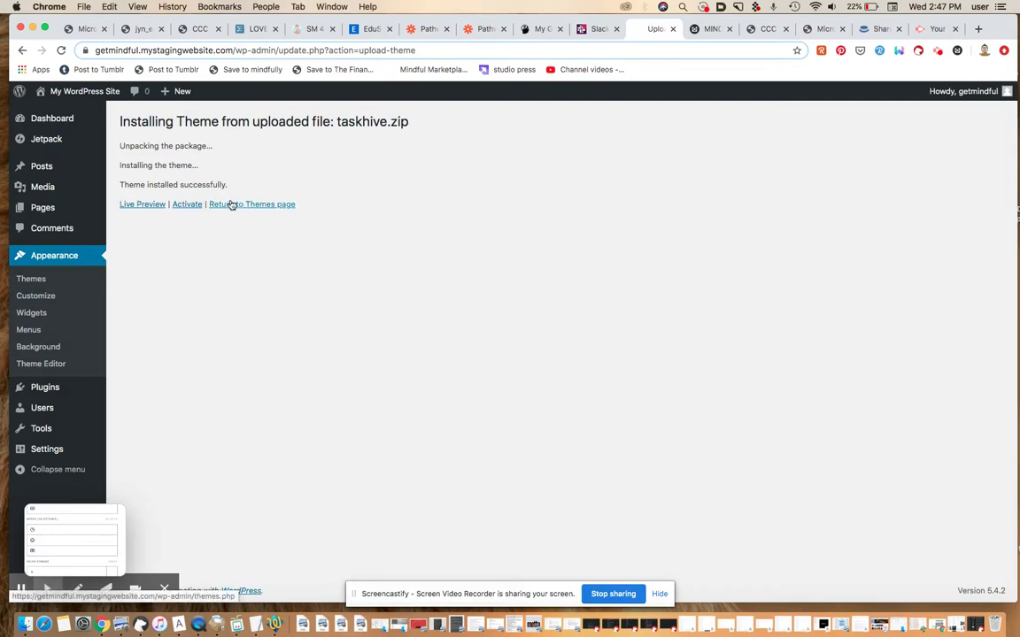
- Activate the newly installed TaskHive theme from the installation results page
left_click(190, 205)
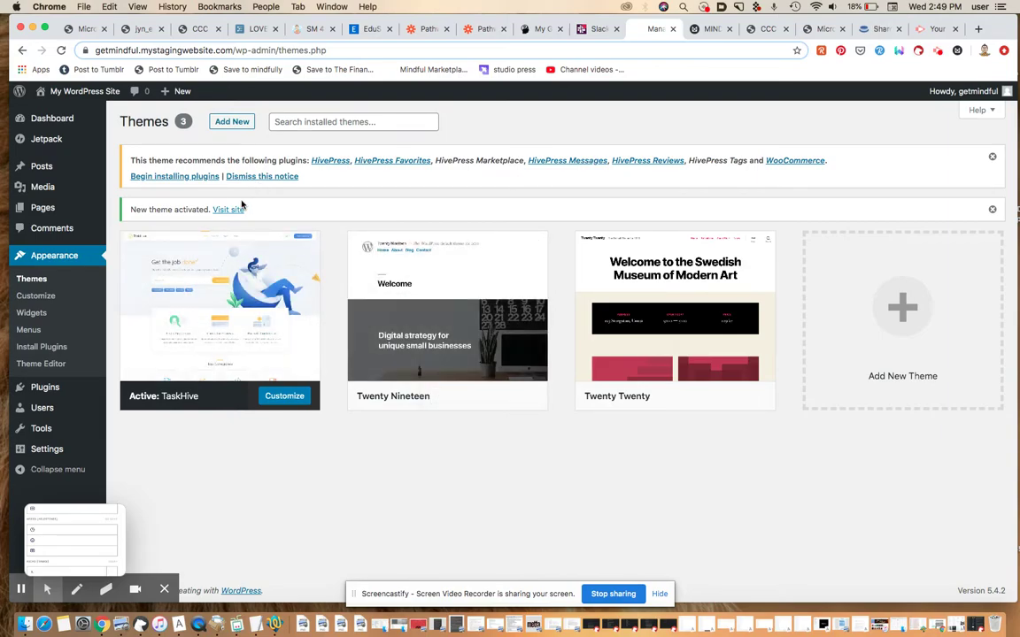
- Bulk-install all seven plugins recommended by TaskHive
left_click(195, 177)
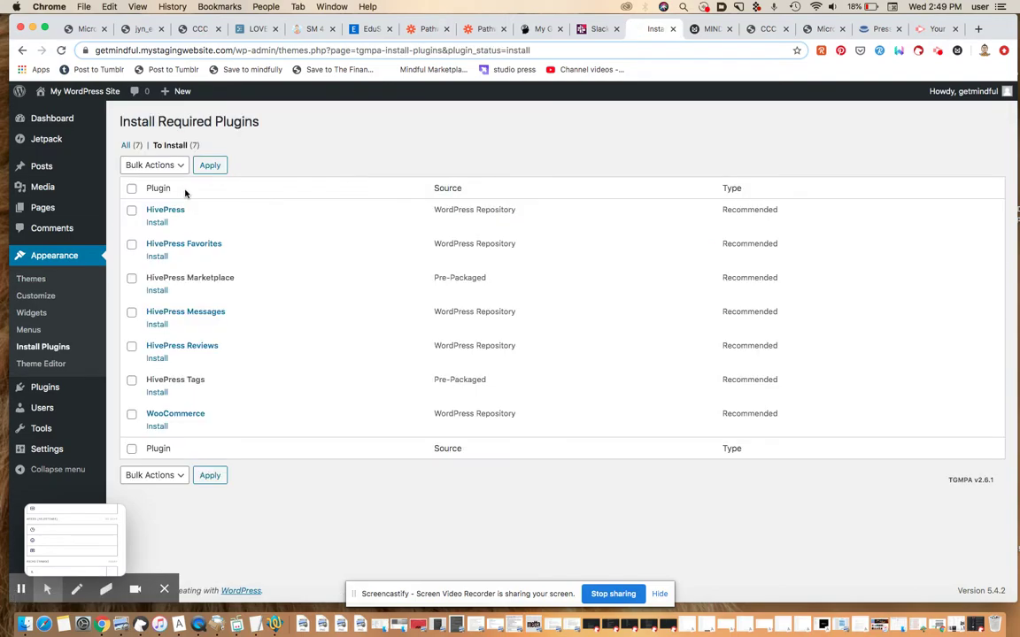
left_click(132, 187)
left_click(135, 165)
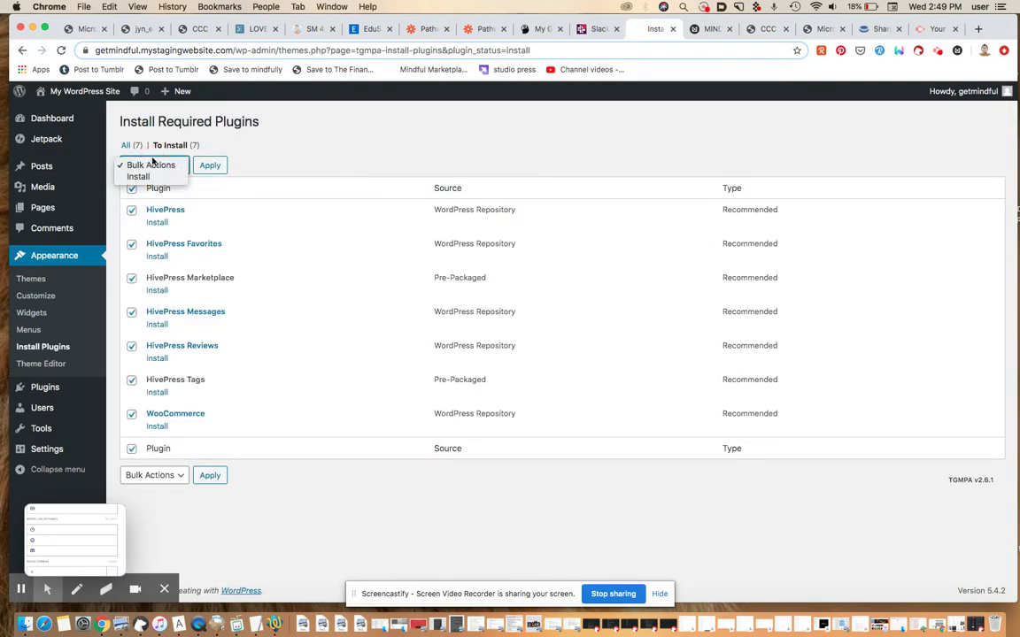
left_click(160, 178)
left_click(209, 166)
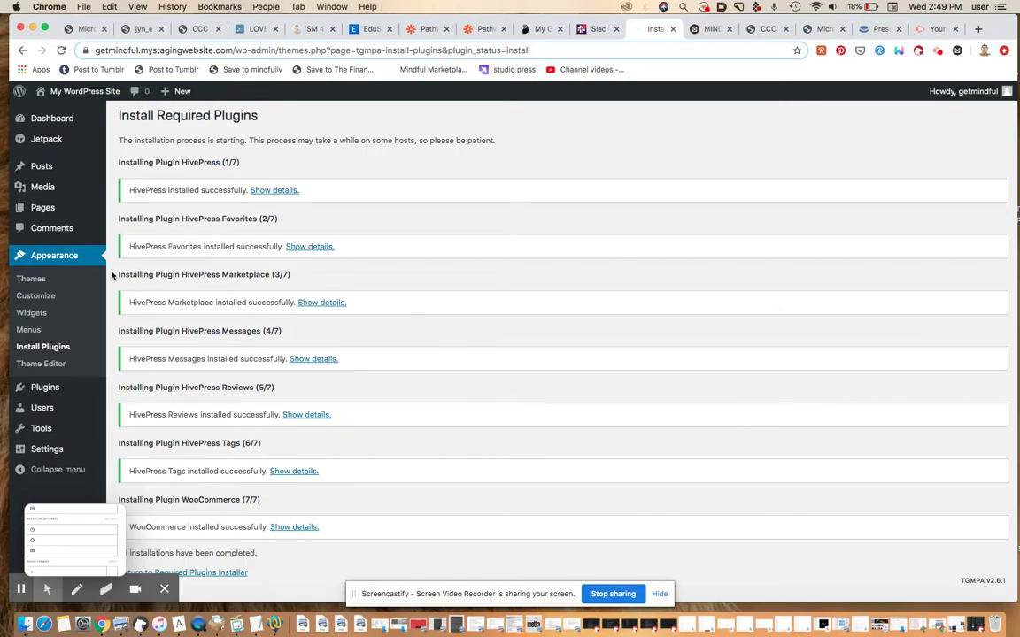
- Bulk-activate all seven installed plugins, including HivePress and WooCommerce
scroll(103, 249, "down", 1)
left_click(239, 548)
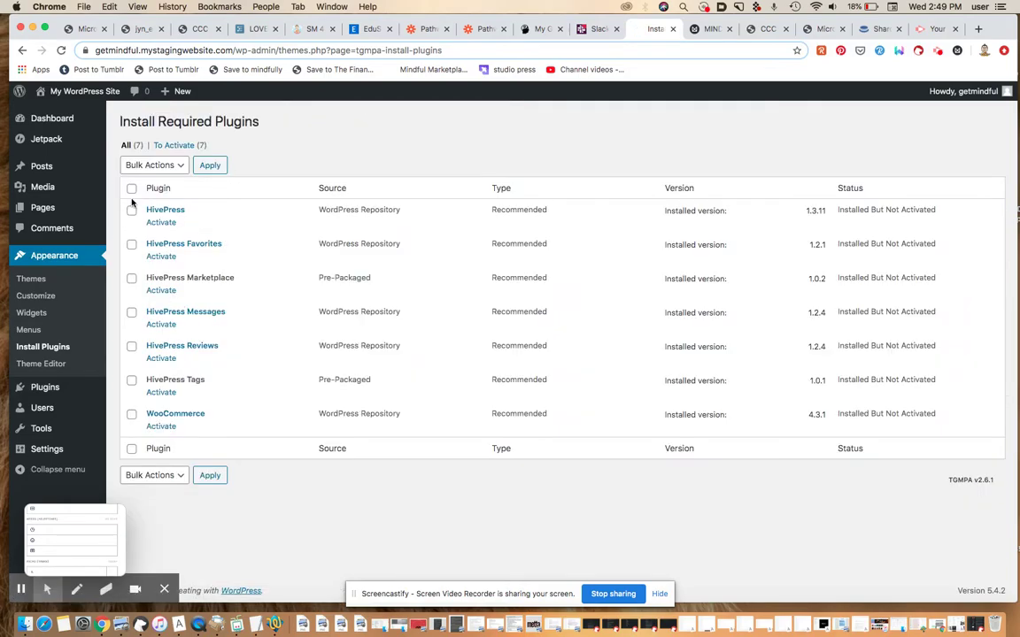
left_click(131, 188)
left_click(154, 165)
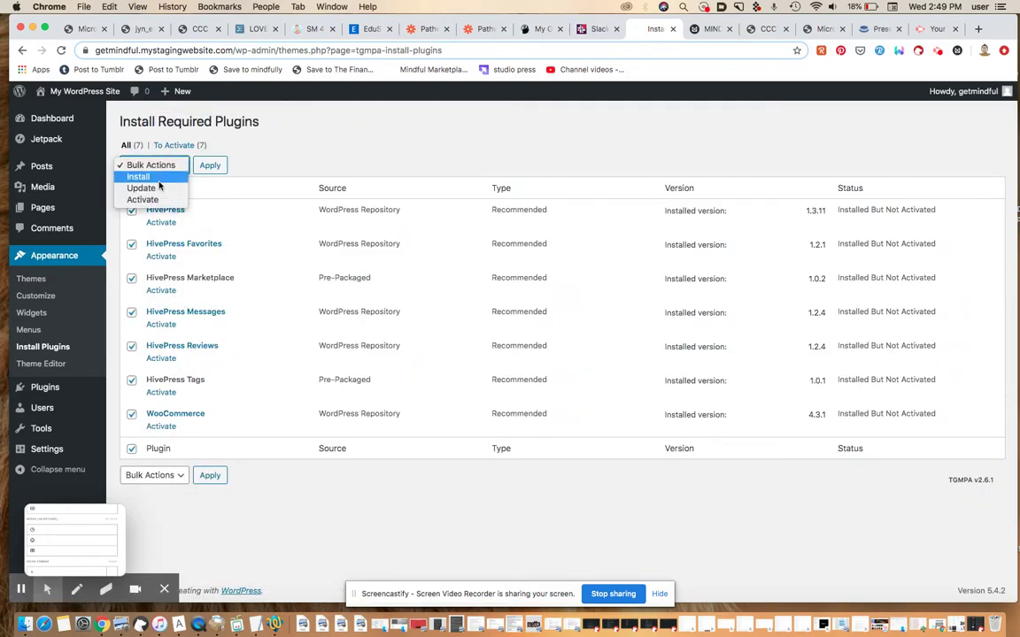
left_click(150, 199)
left_click(210, 164)
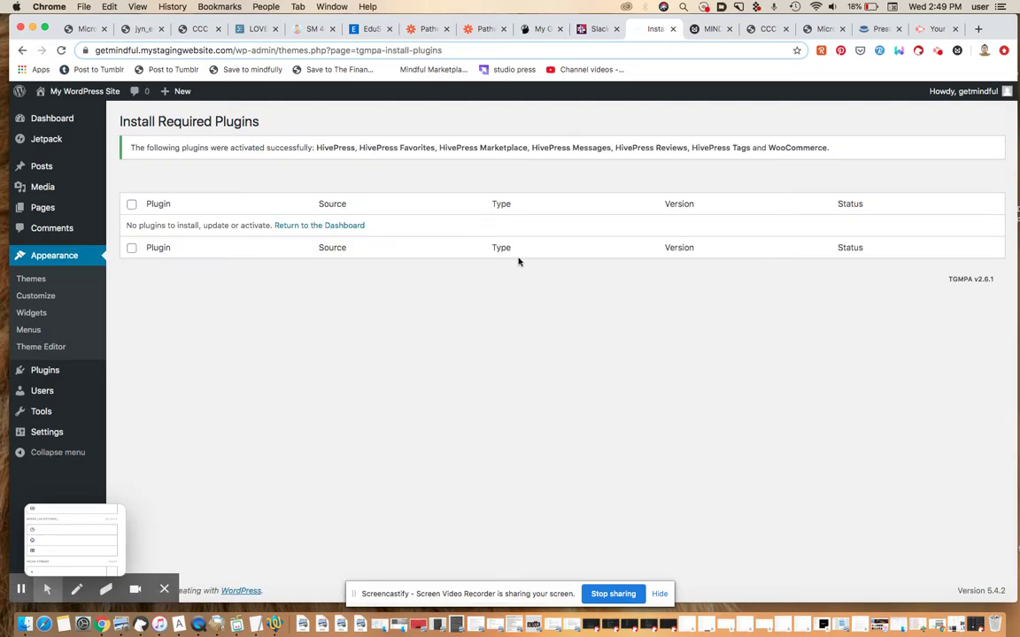
mouse_move(44, 370)
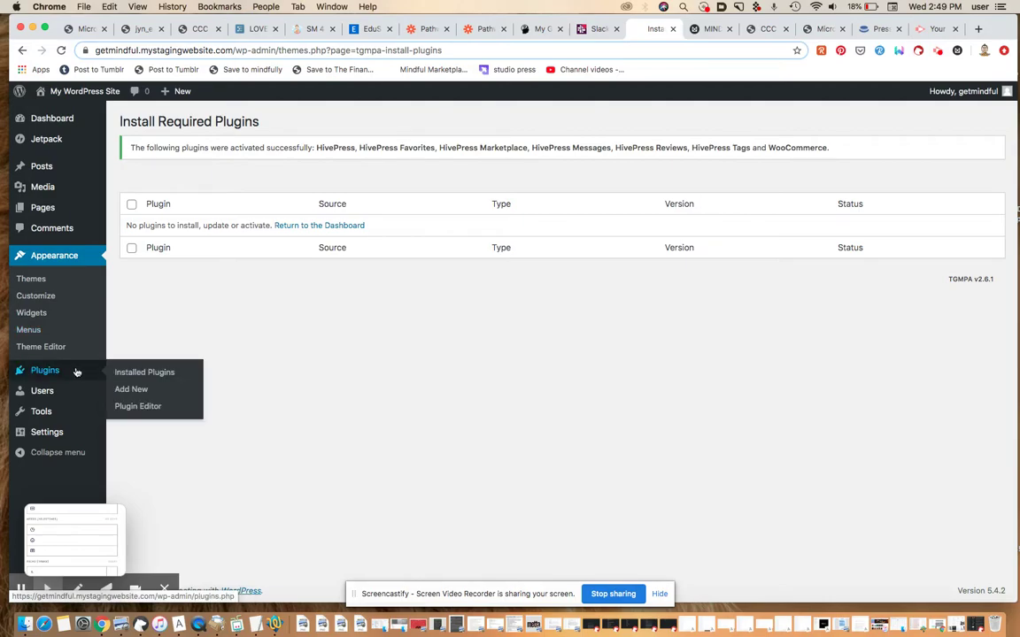
- Dismiss the WooCommerce welcome wizard with Not right now and check the new HivePress menus
left_click(133, 389)
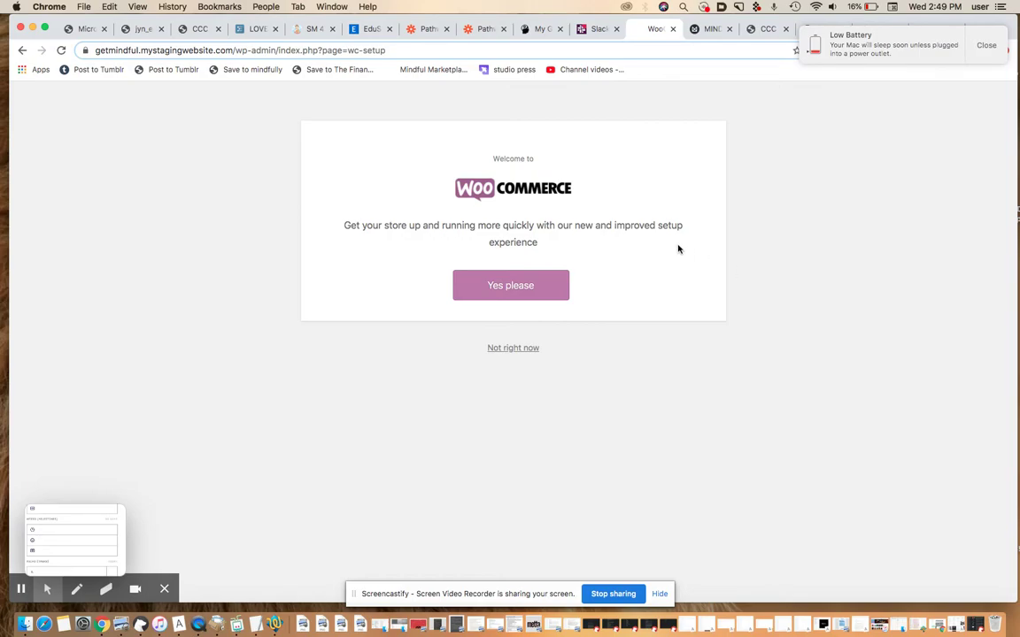
left_click(511, 350)
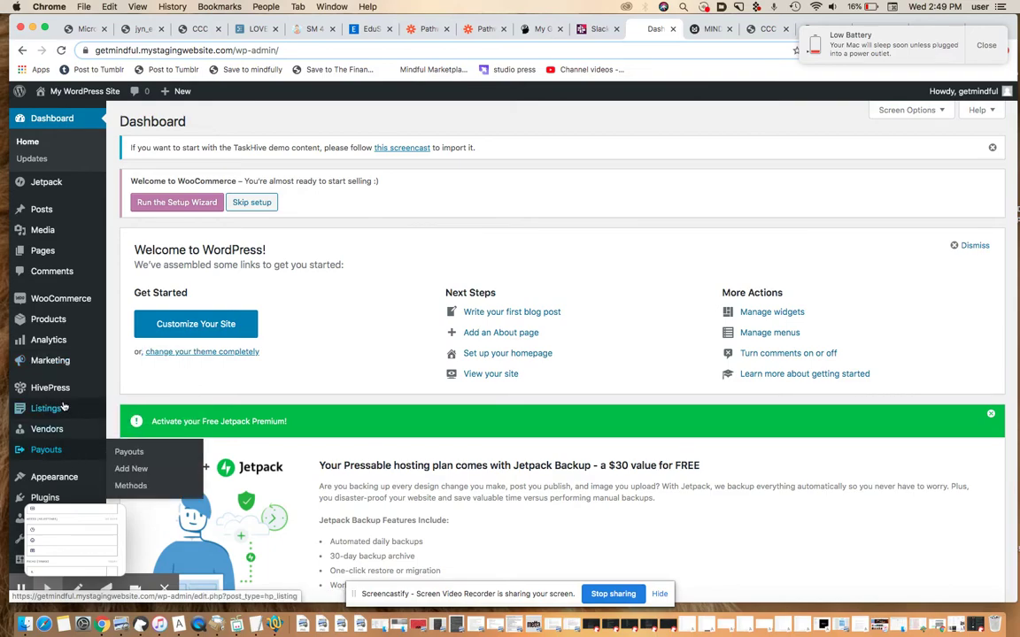
mouse_move(56, 390)
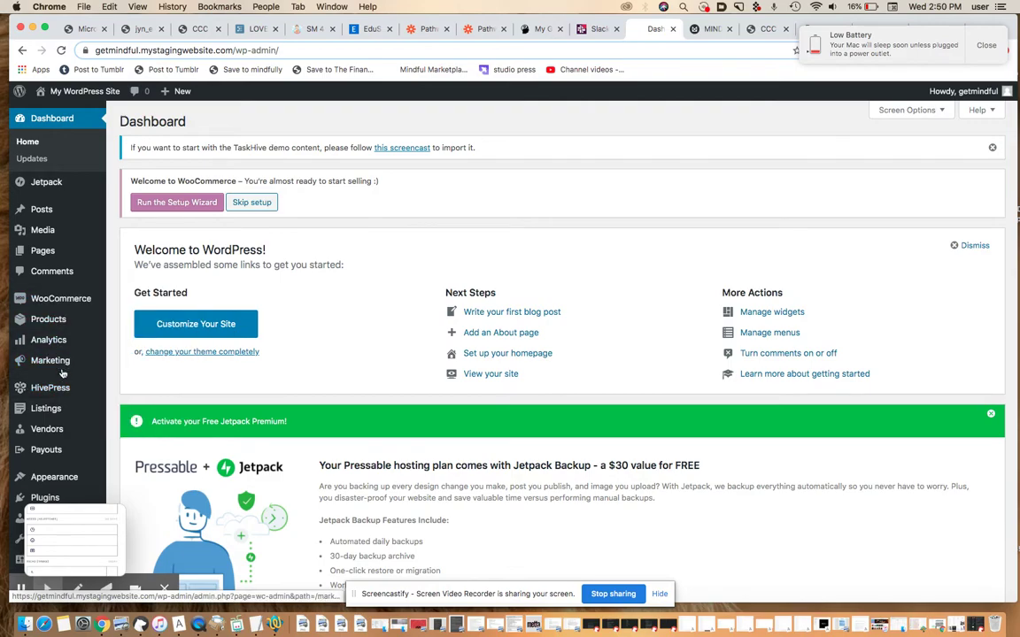
mouse_move(60, 306)
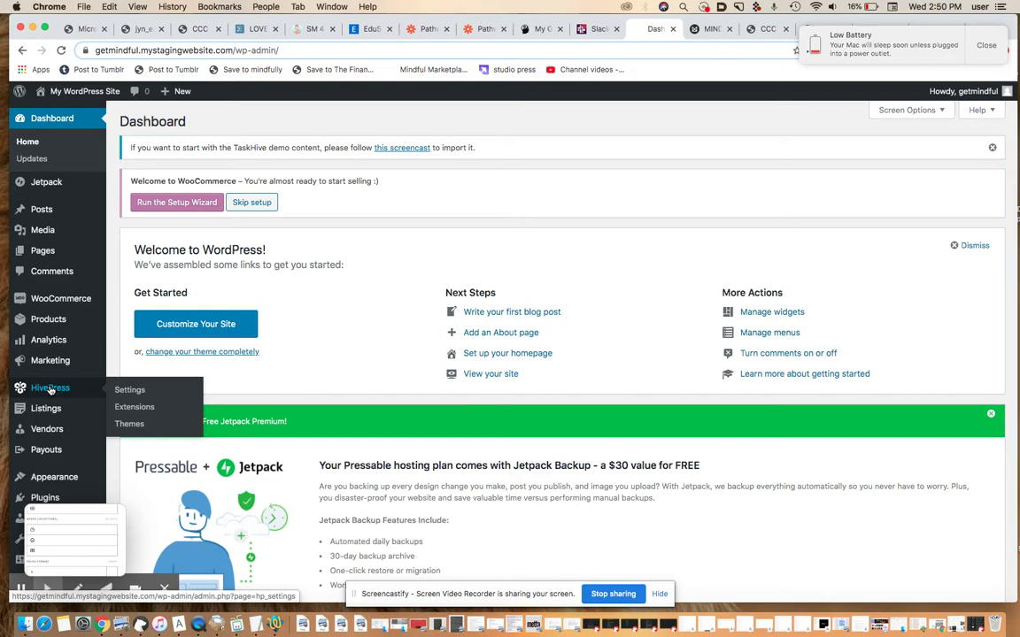
mouse_move(56, 431)
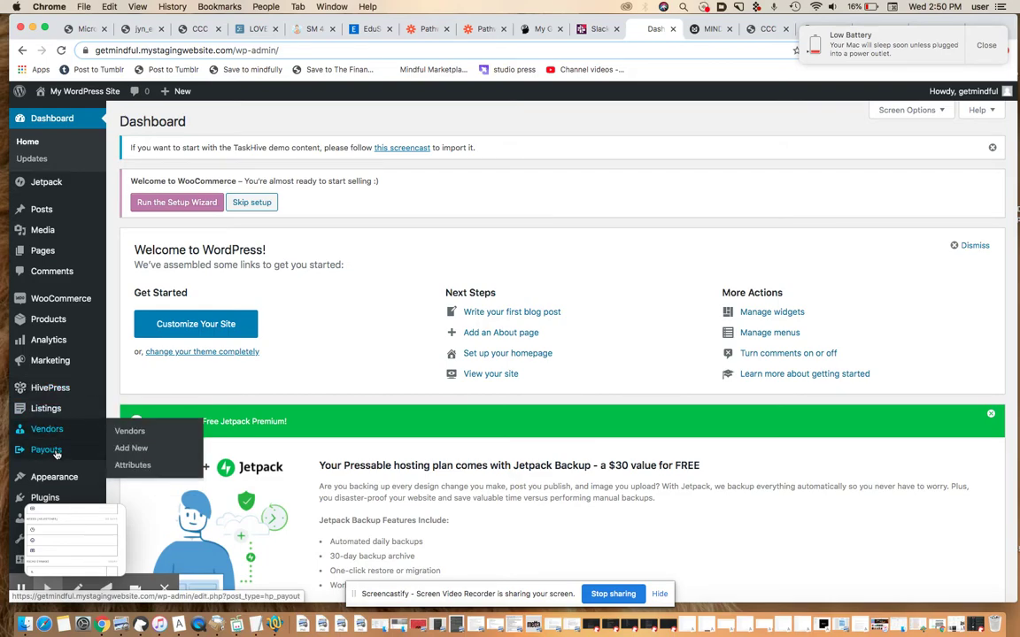
mouse_move(56, 454)
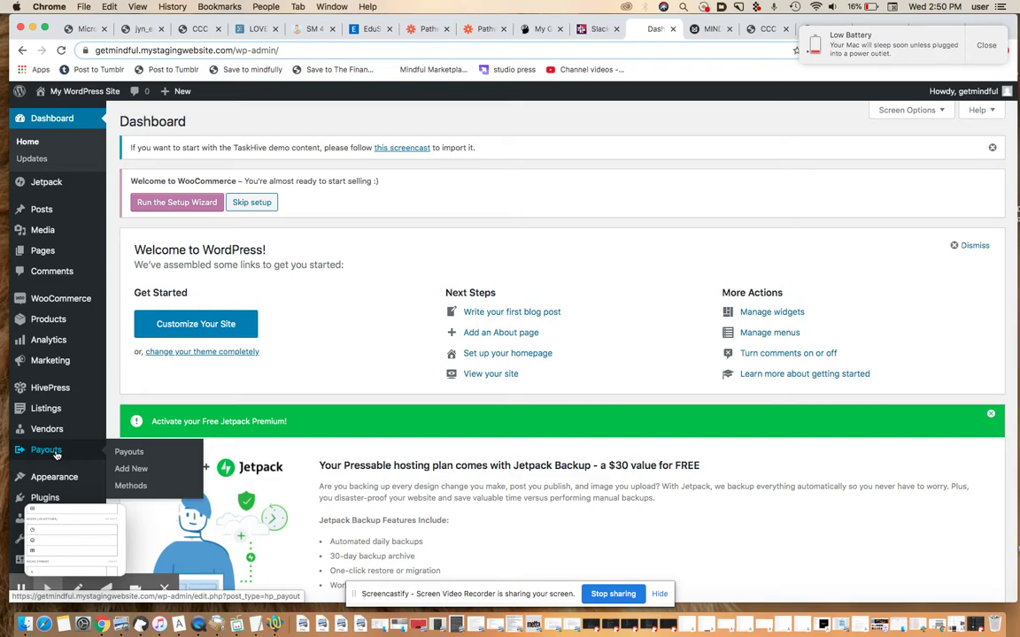
mouse_move(44, 498)
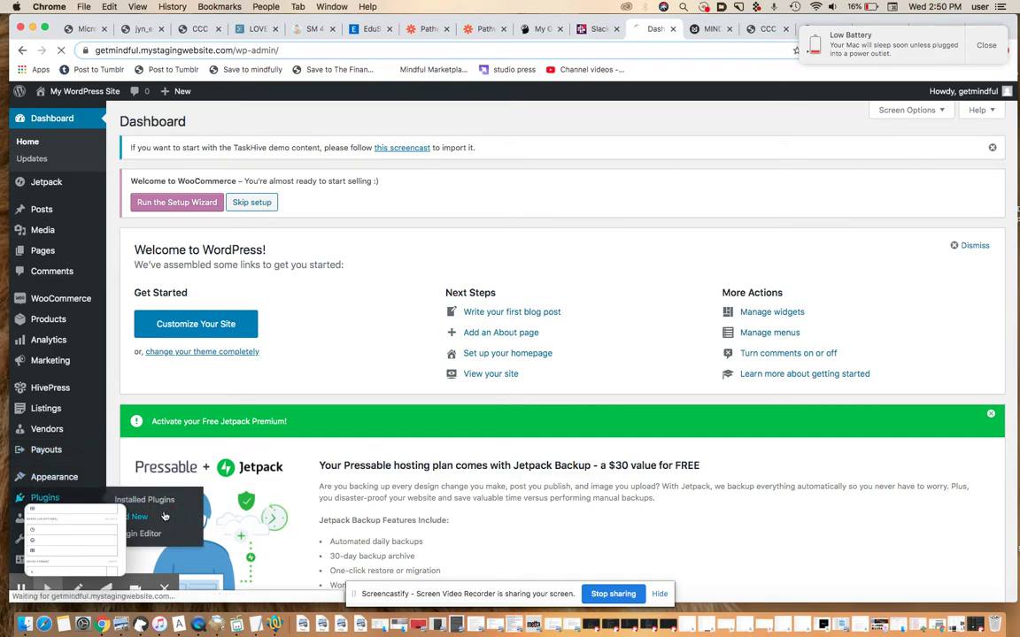
- Search 'one' in Add Plugins, then install and activate One Click Demo Import
left_click(164, 516)
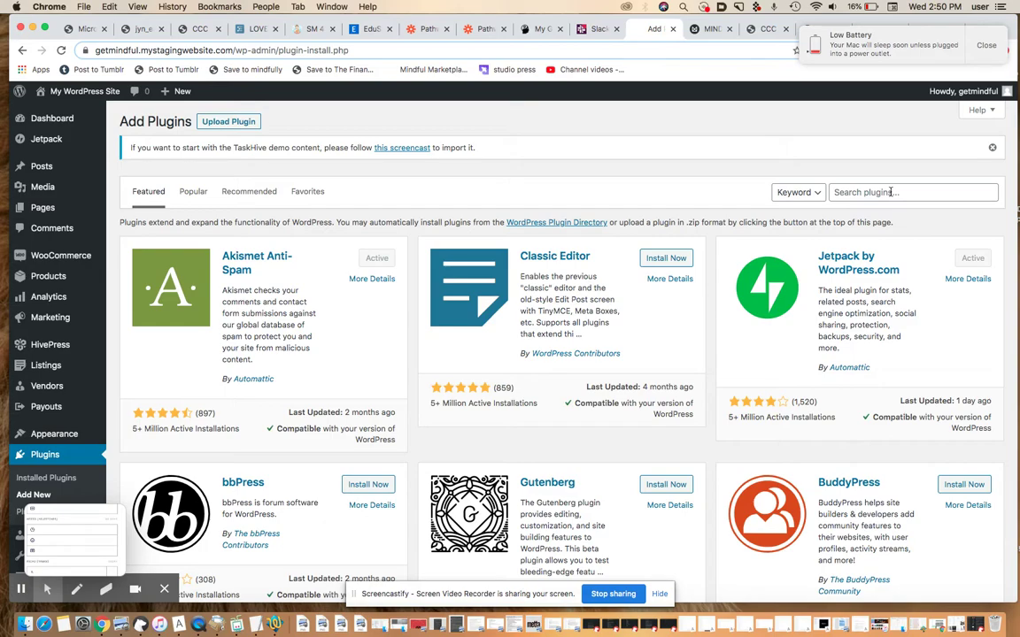
left_click(891, 192)
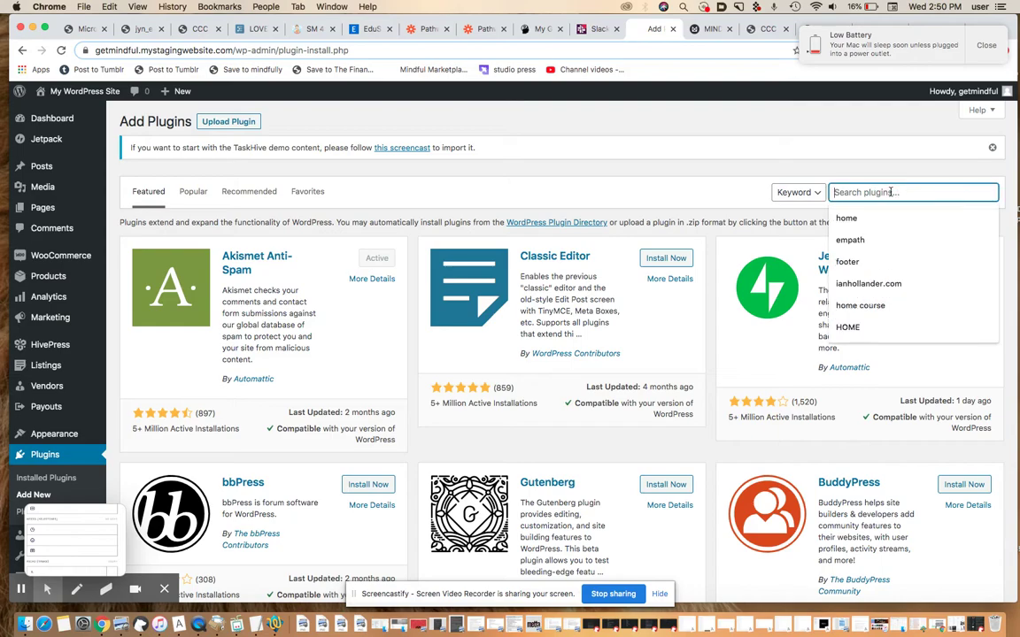
type("one")
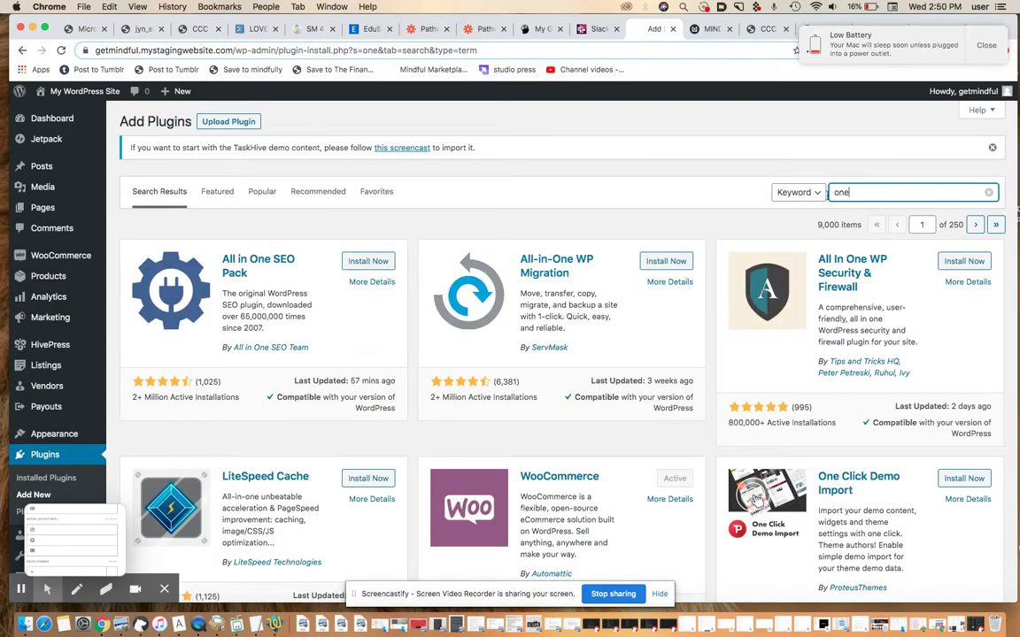
left_click(971, 481)
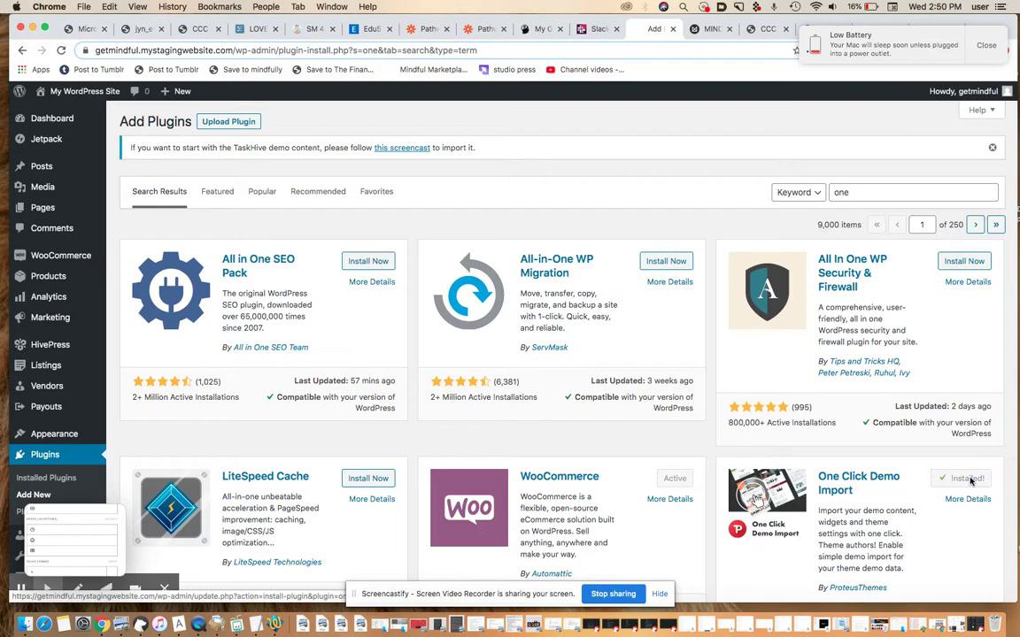
left_click(970, 479)
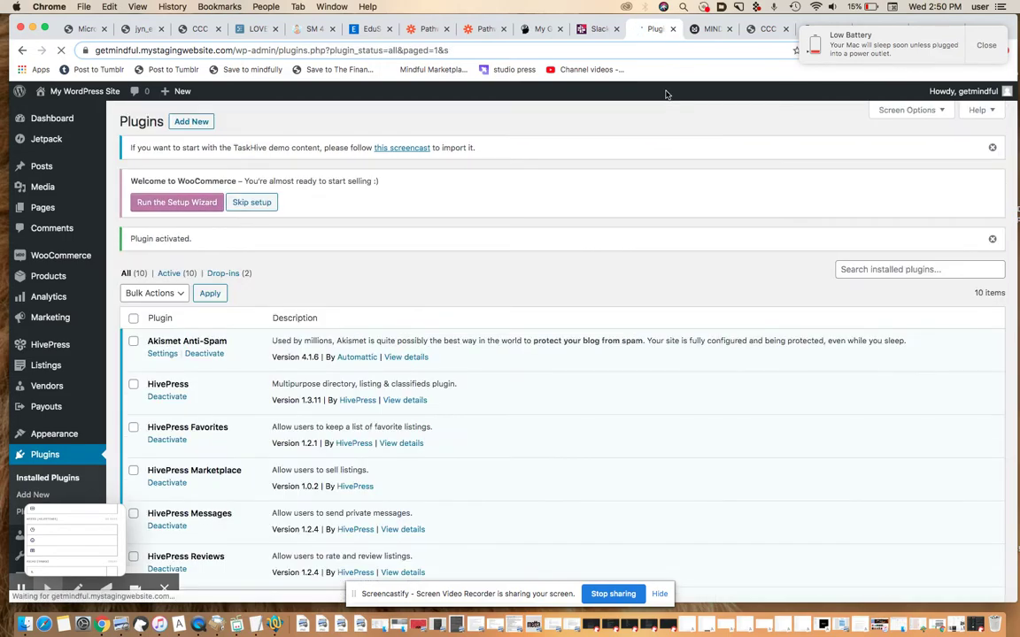
- Review the Installed Plugins list, now showing 10 active plugins
left_click_drag(549, 18, 585, 18)
mouse_move(117, 374)
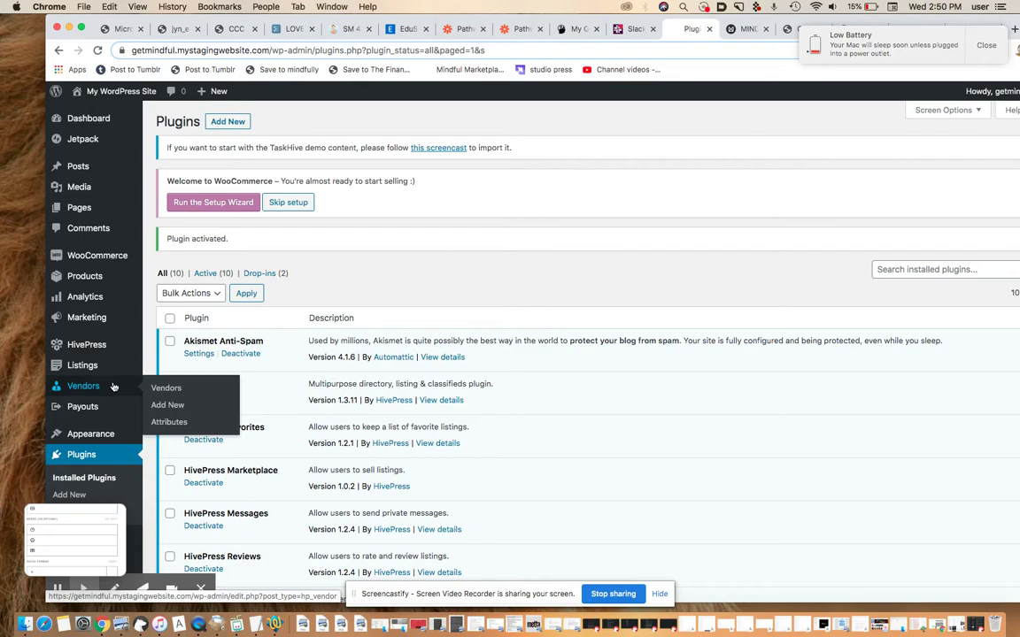
mouse_move(106, 353)
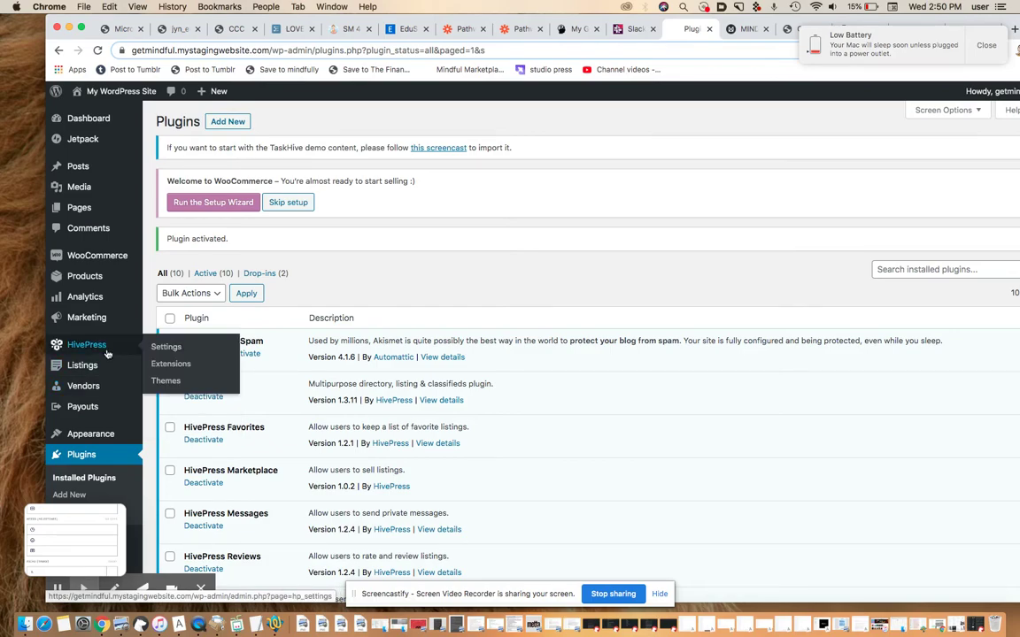
mouse_move(108, 406)
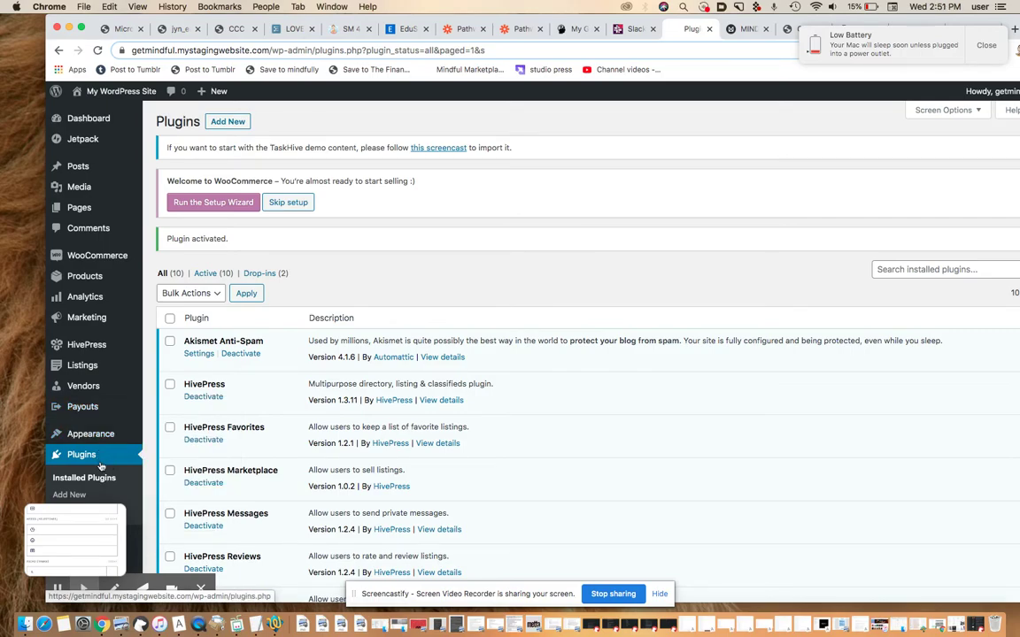
scroll(100, 467, "down", 3)
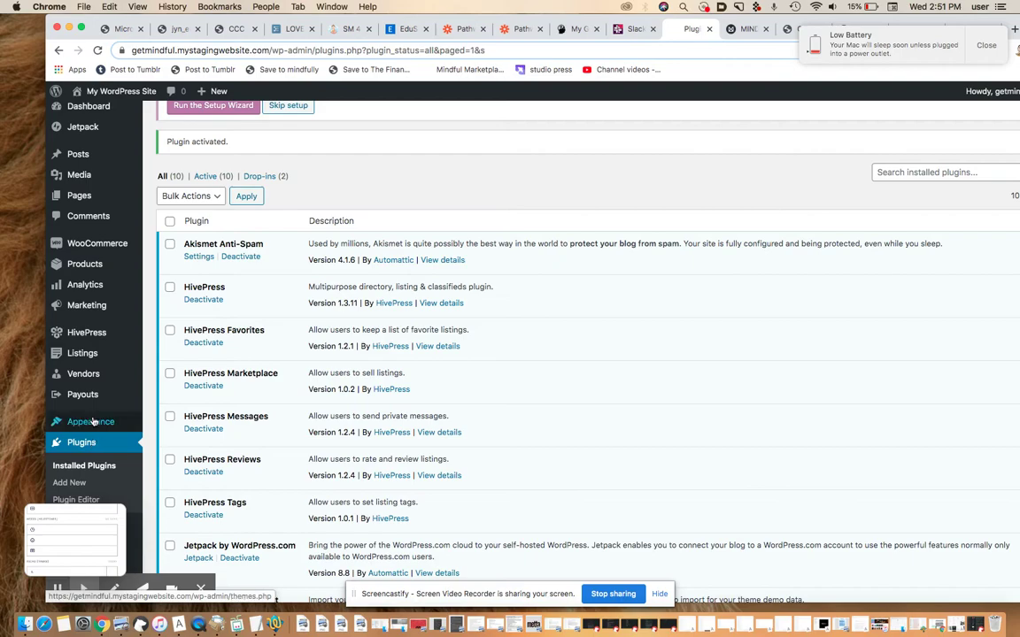
mouse_move(94, 424)
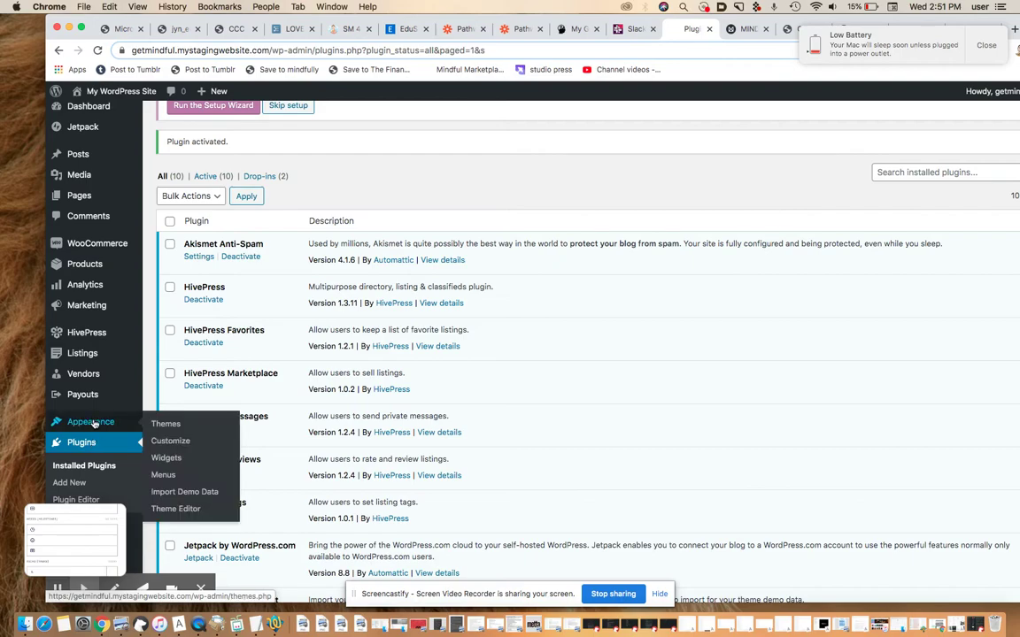
- Run the TaskHive demo data import from Import Demo Data, then visit the site
left_click(184, 492)
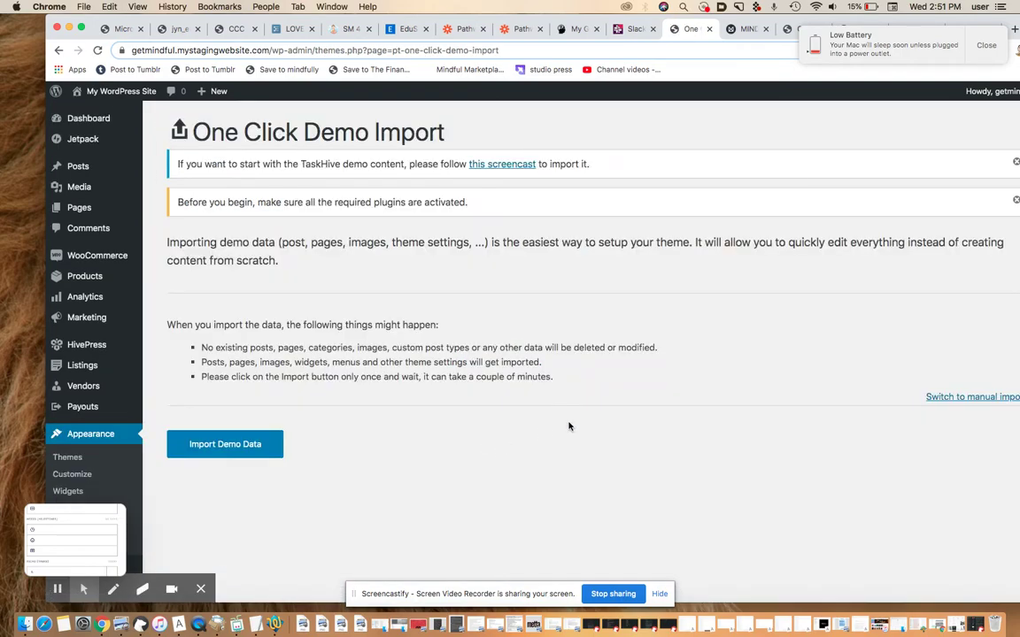
left_click(248, 447)
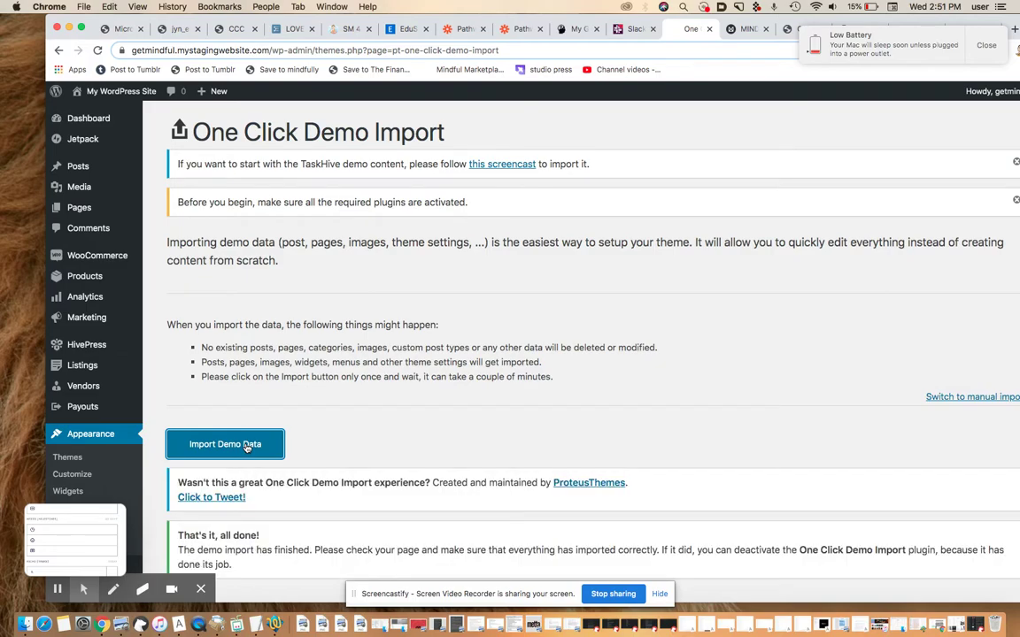
scroll(247, 447, "down", 1)
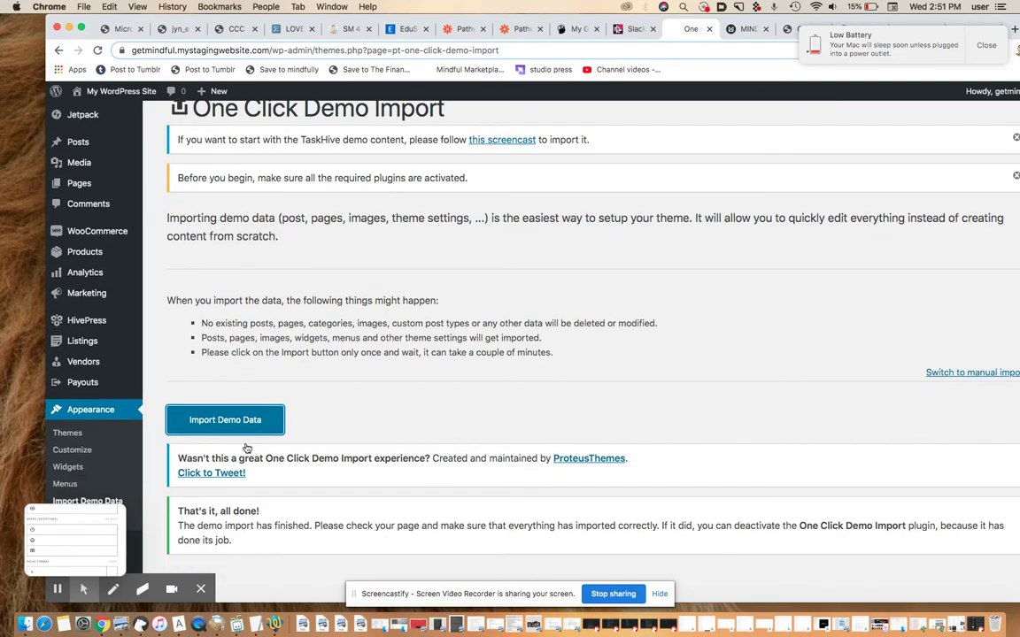
scroll(247, 447, "up", 1)
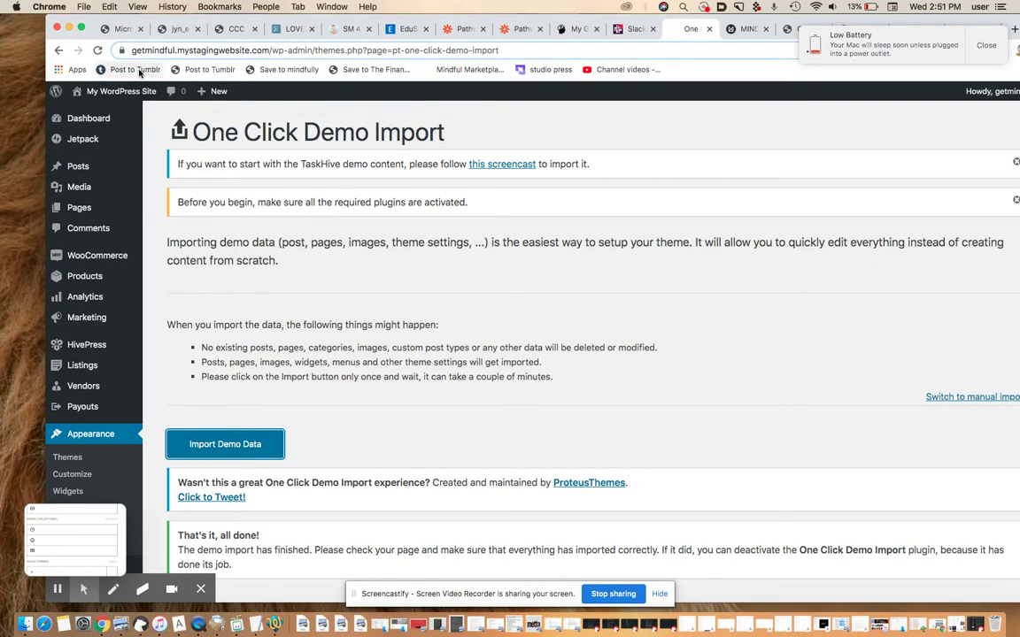
left_click(111, 104)
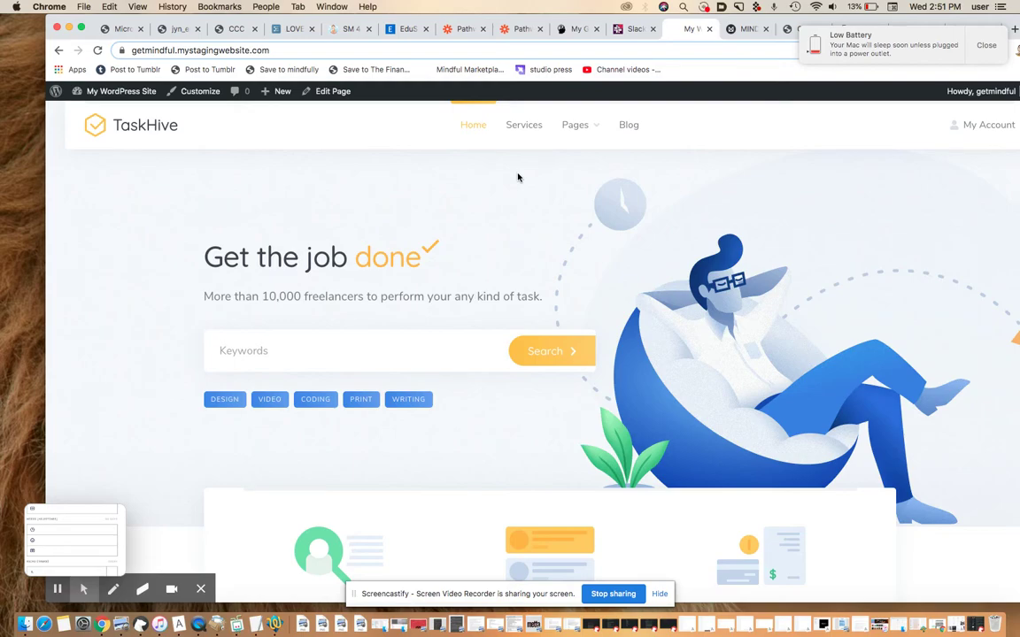
- Scroll the homepage past Top Categories, Featured Services, Customer Reviews and Top Freelancers to the footer
scroll(518, 177, "down", 5)
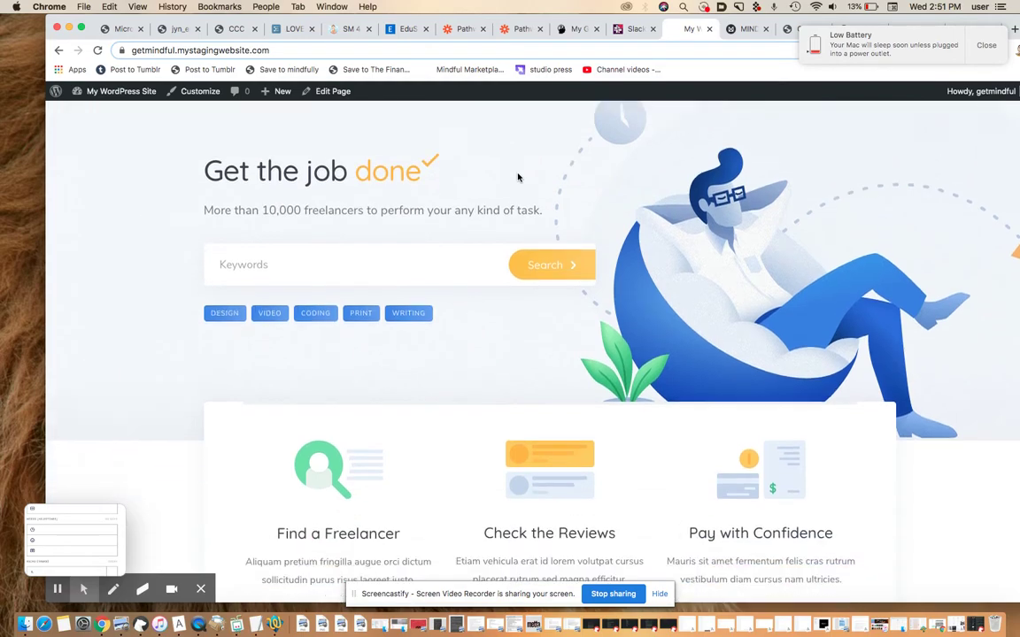
scroll(518, 177, "down", 5)
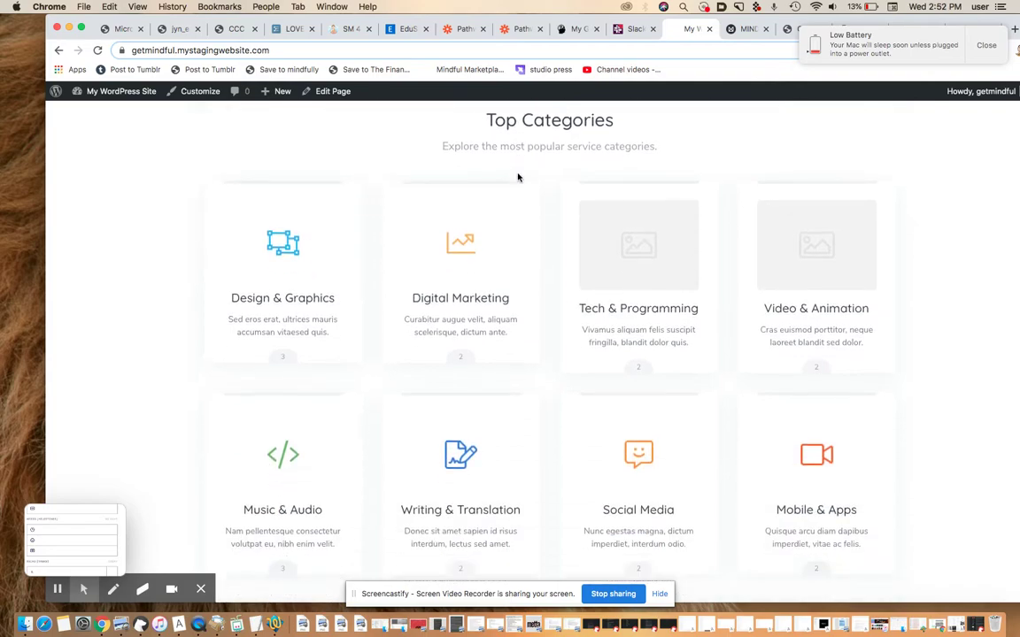
scroll(518, 179, "down", 5)
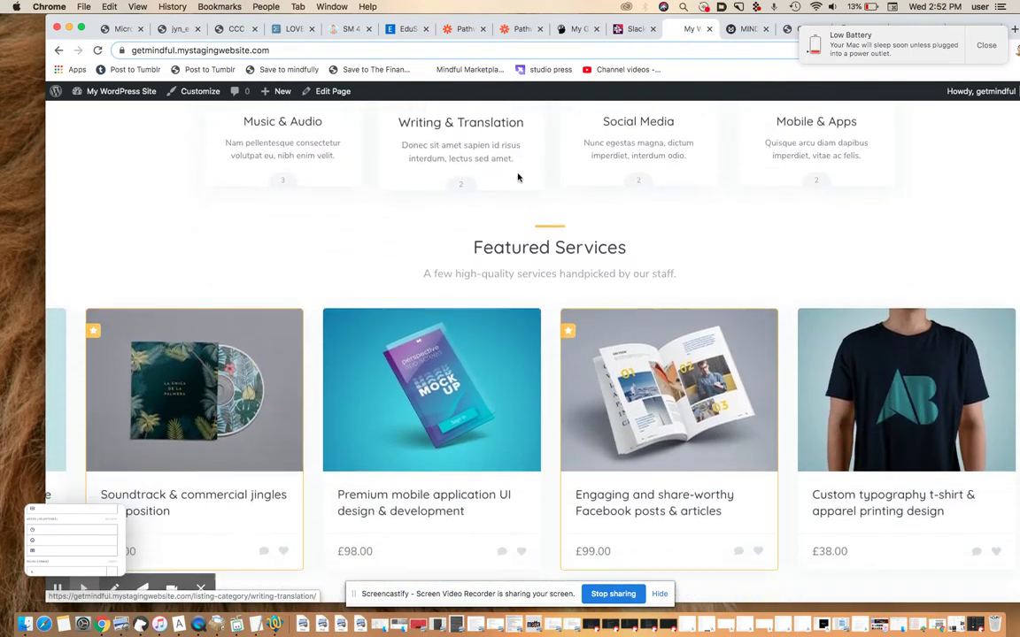
scroll(519, 178, "down", 7)
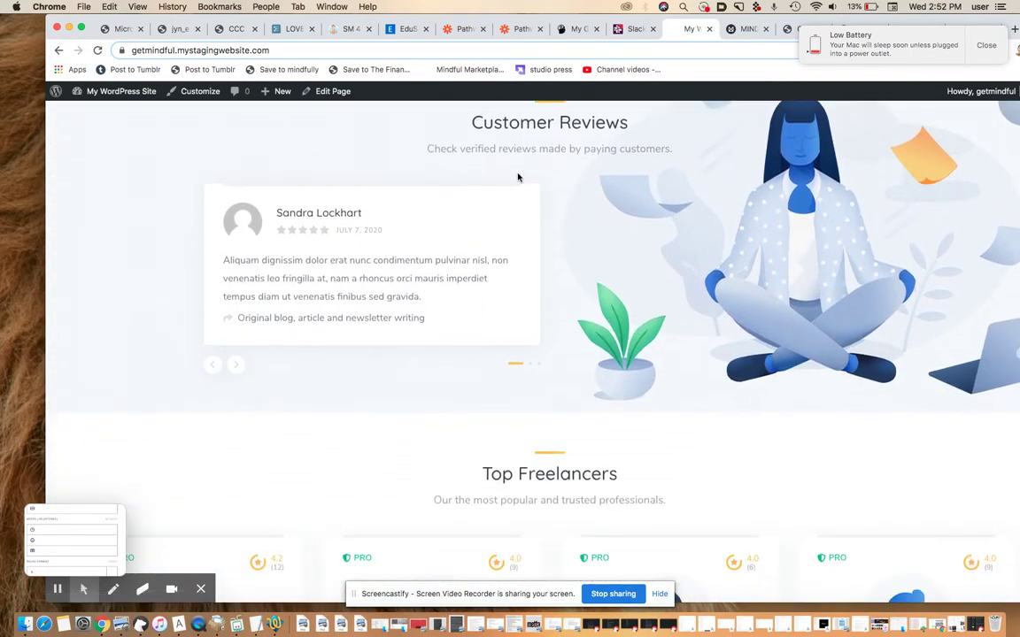
scroll(518, 176, "down", 7)
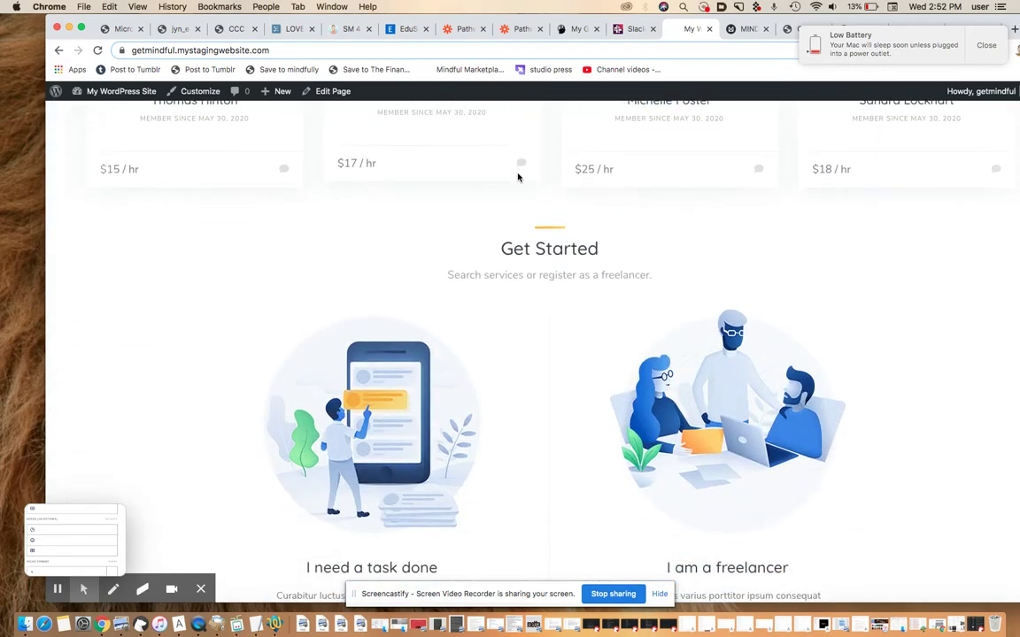
scroll(518, 177, "down", 3)
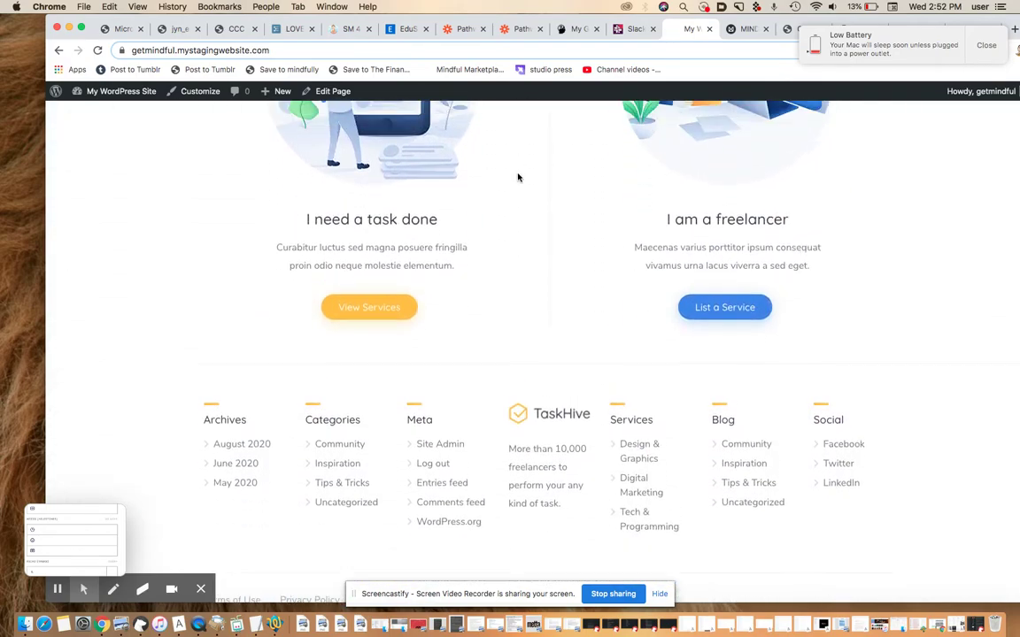
left_click(388, 318)
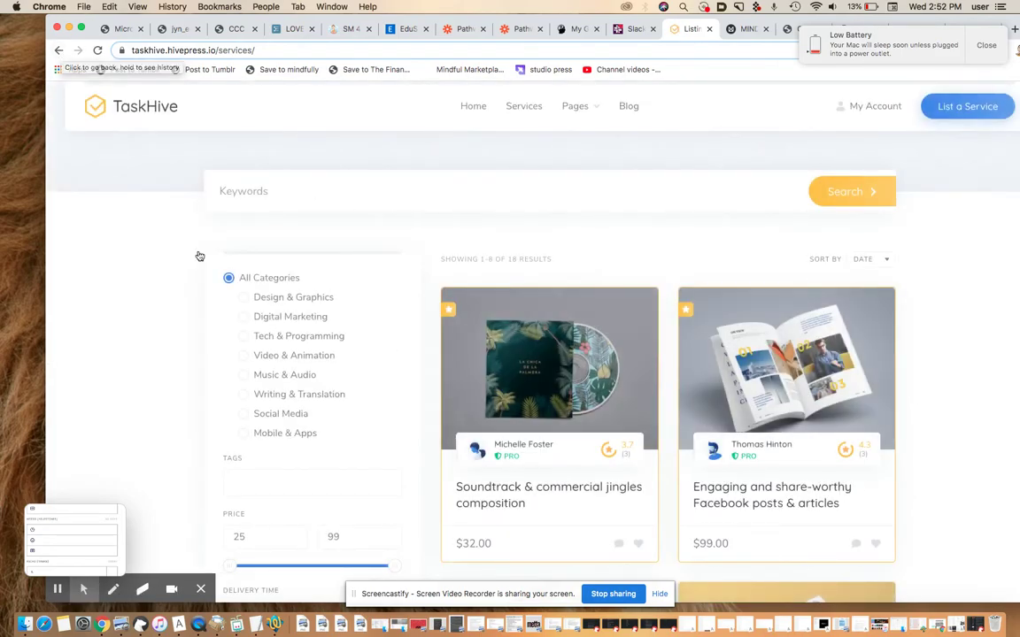
left_click(60, 51)
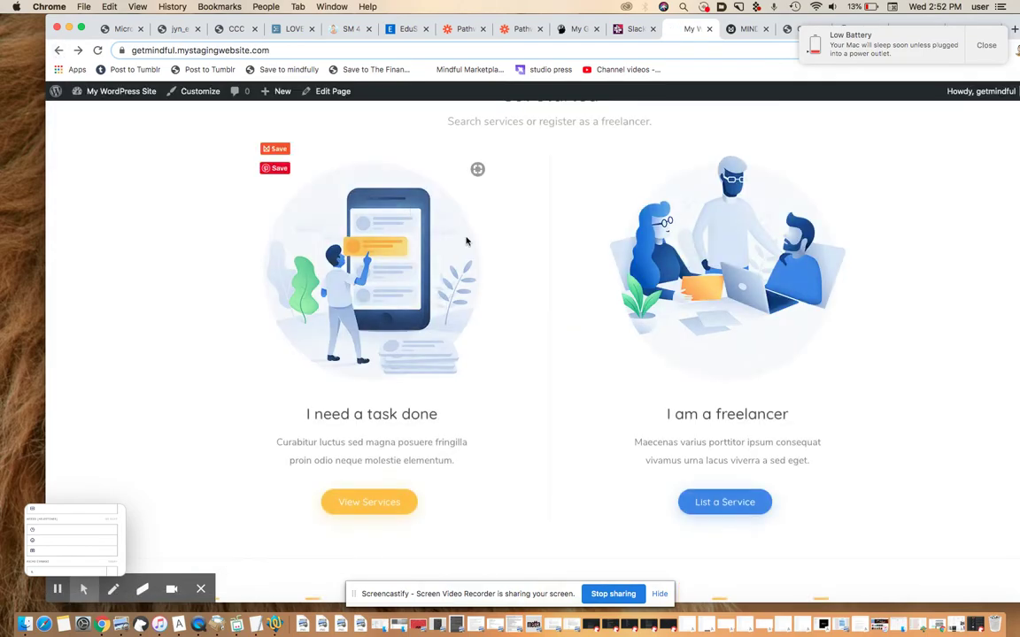
scroll(467, 240, "up", 5)
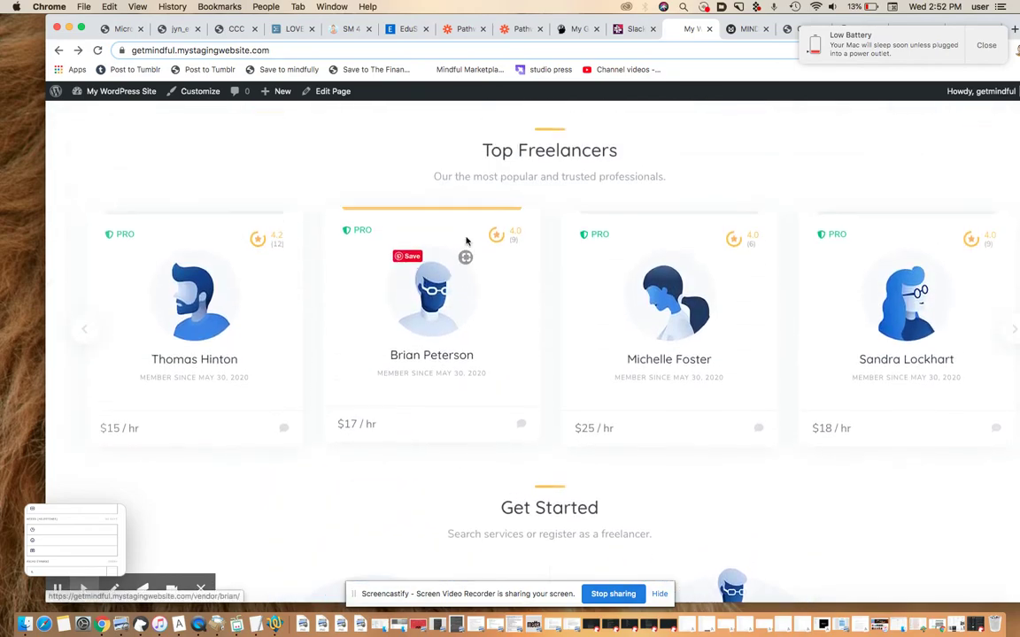
scroll(466, 241, "up", 2)
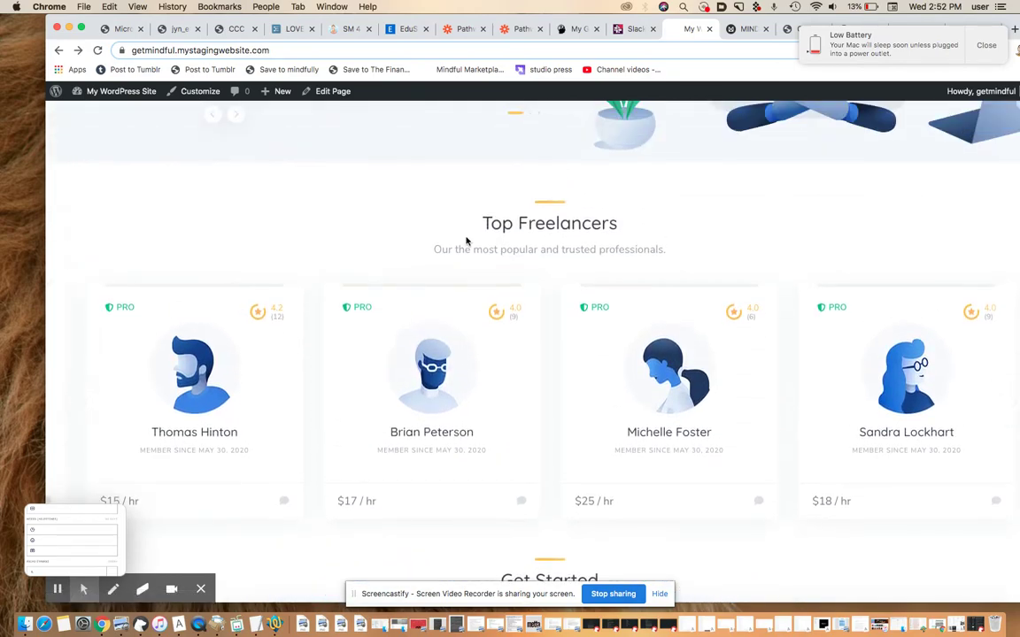
left_click(437, 401)
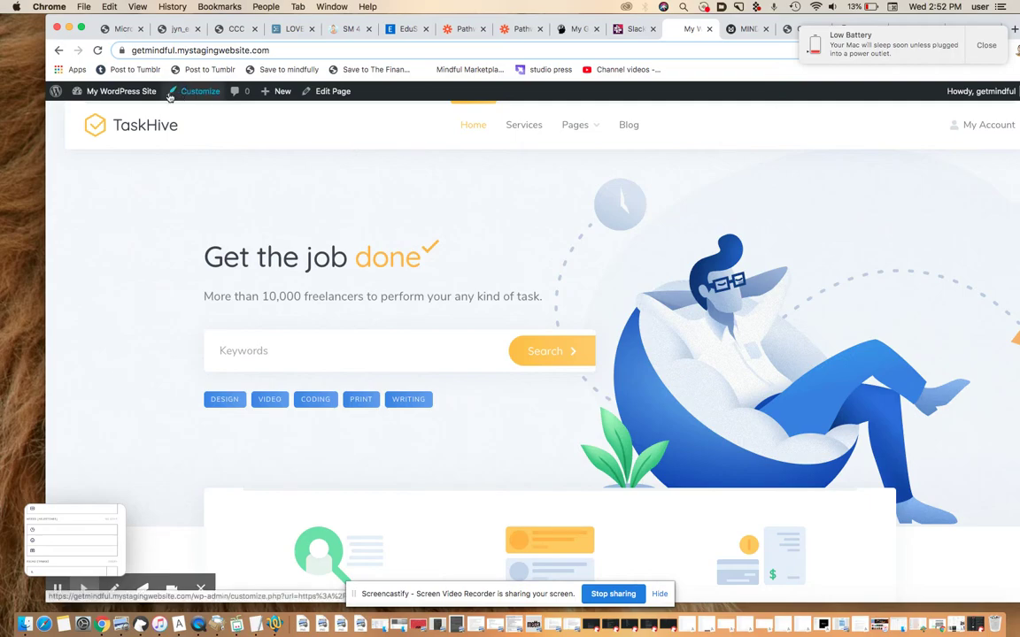
- Show the WRITING-tagged services and open the Facebook posts & articles listing
left_click(407, 403)
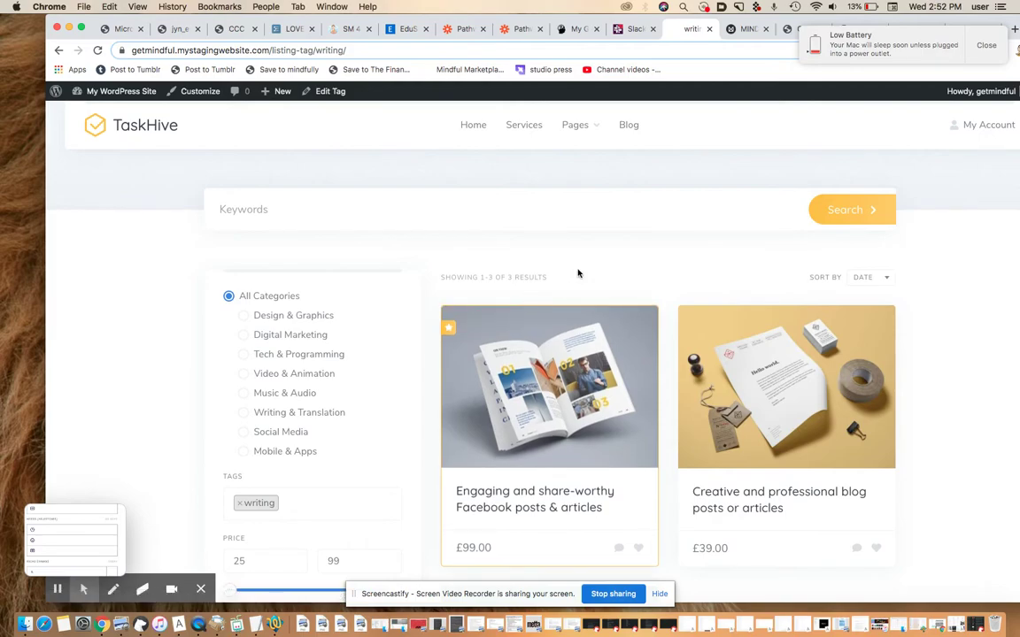
scroll(578, 273, "down", 1)
scroll(579, 273, "down", 4)
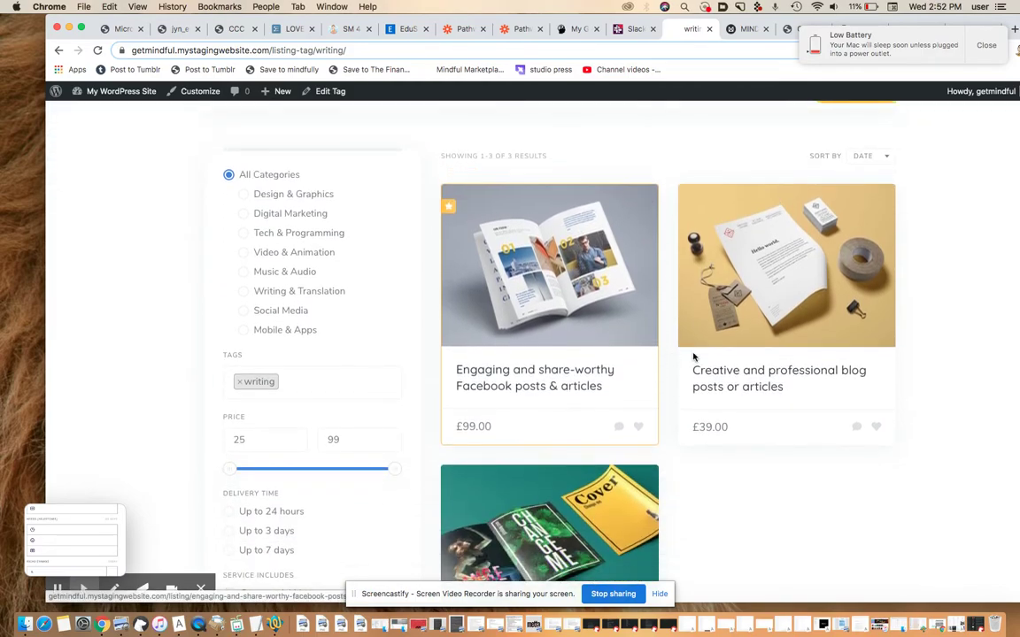
left_click(574, 370)
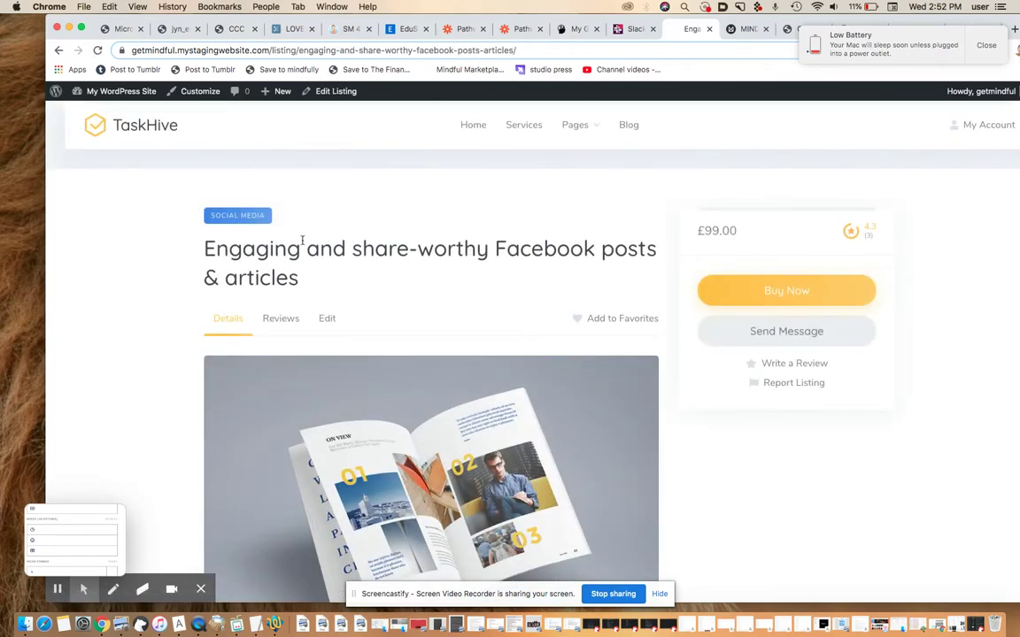
- Scroll through the £99.00 listing's details and three reviews, then back to the top
scroll(258, 209, "down", 1)
scroll(258, 209, "down", 2)
scroll(291, 207, "up", 1)
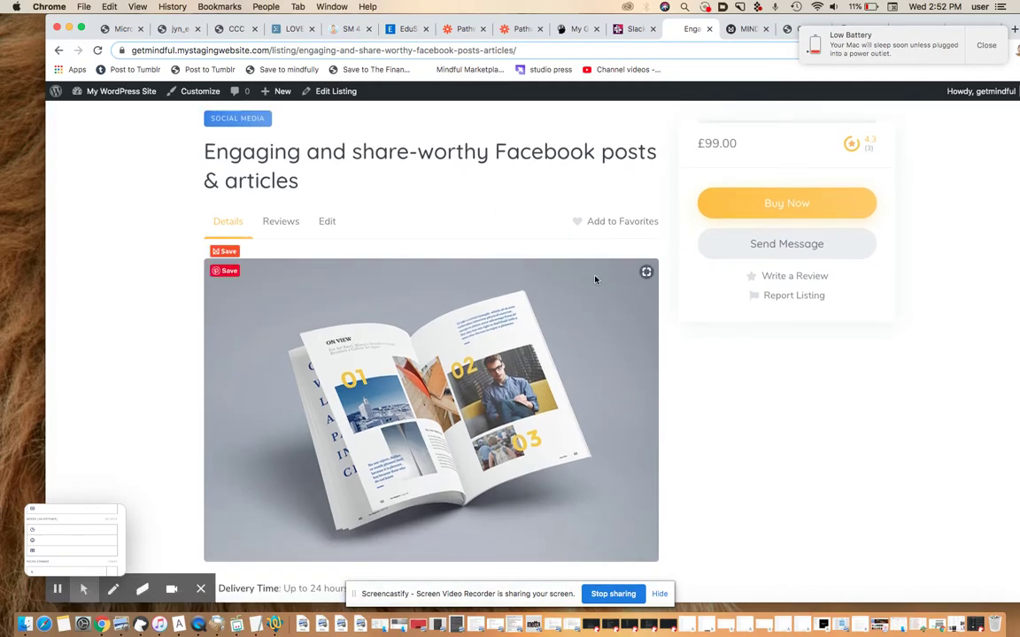
scroll(595, 279, "down", 1)
scroll(595, 280, "up", 1)
scroll(595, 280, "down", 6)
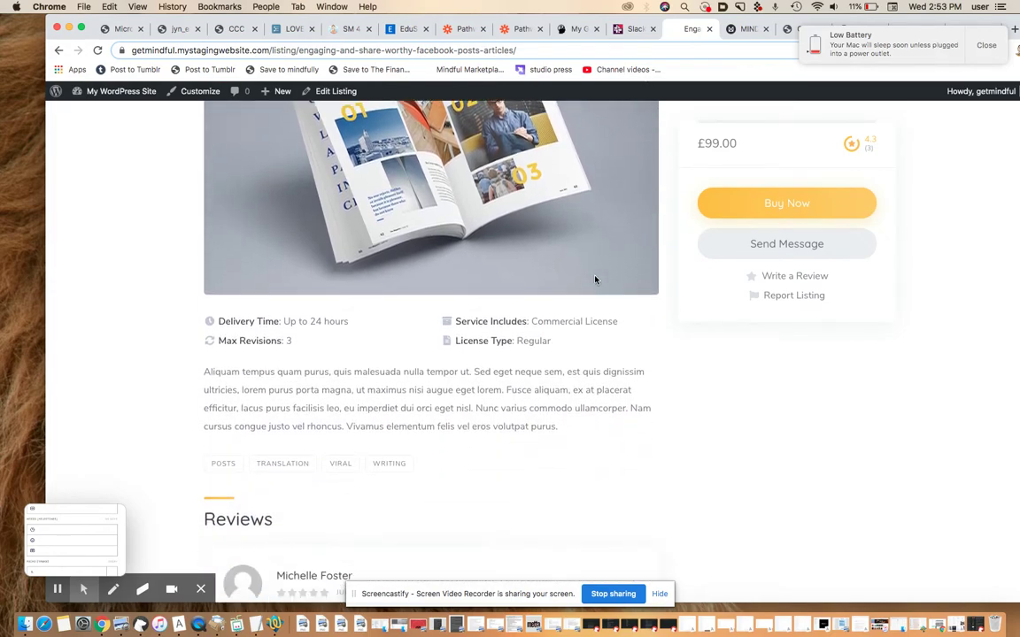
scroll(595, 280, "down", 5)
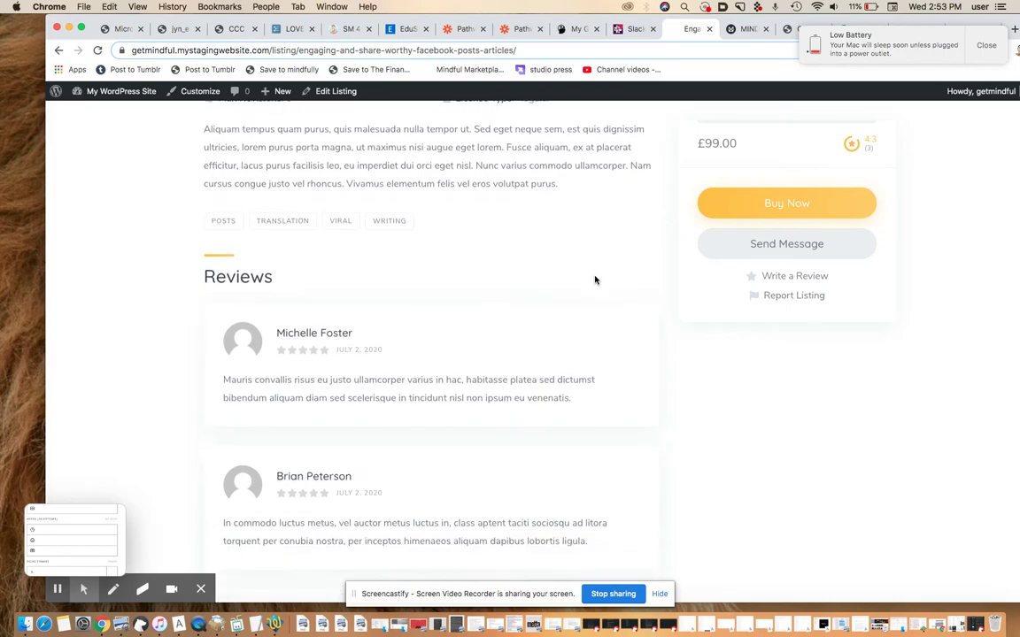
scroll(595, 279, "down", 8)
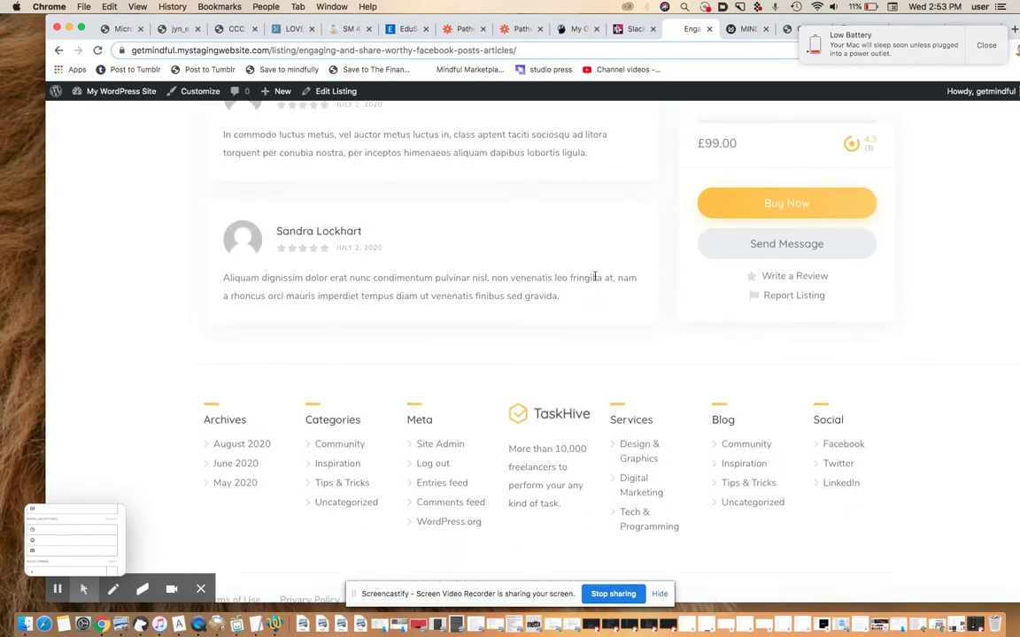
scroll(596, 278, "up", 4)
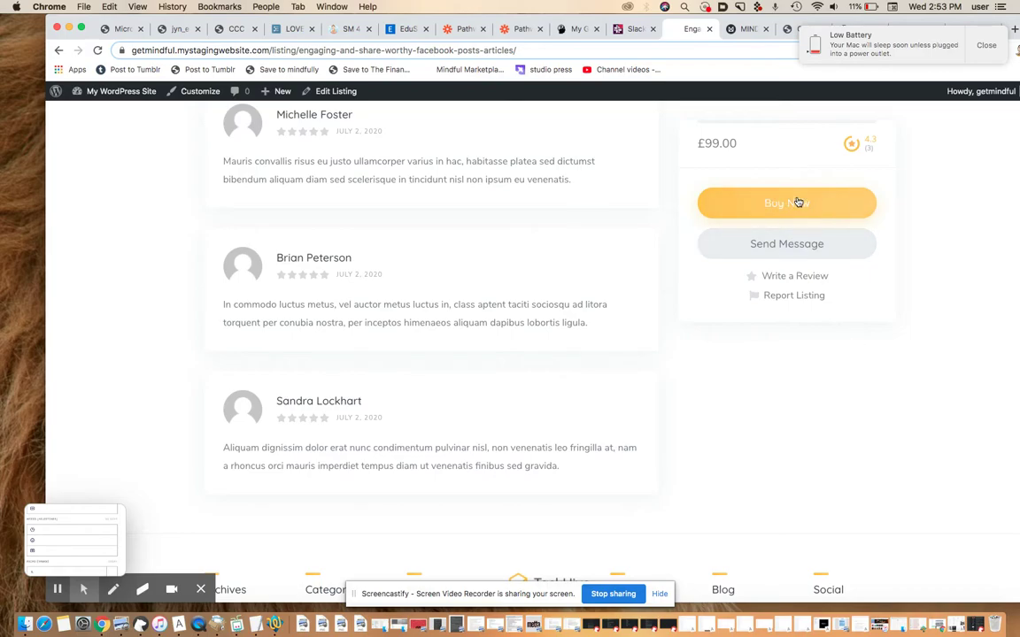
scroll(784, 212, "up", 6)
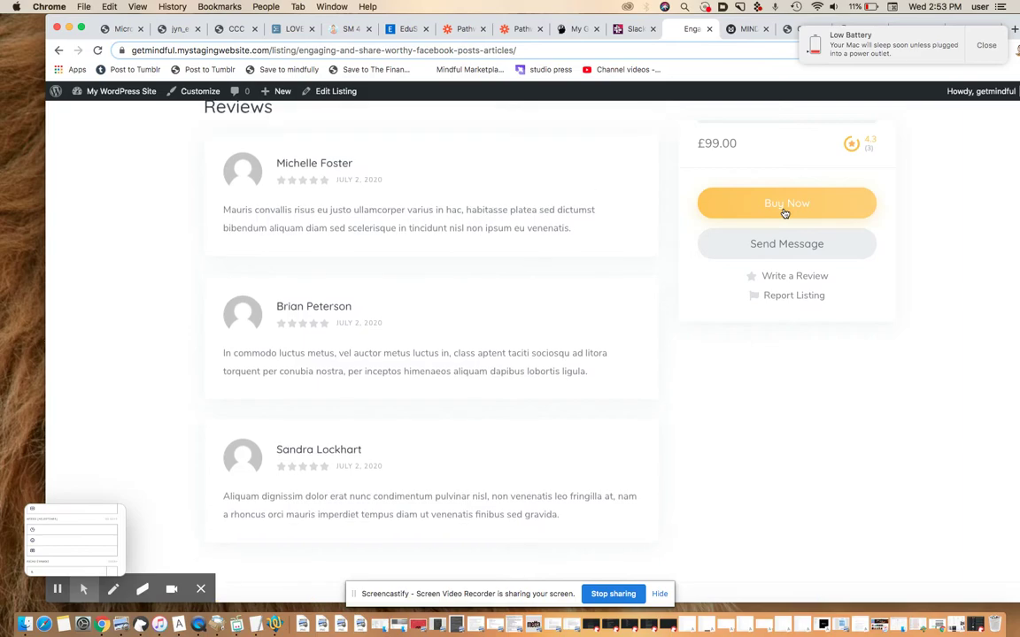
scroll(783, 212, "up", 10)
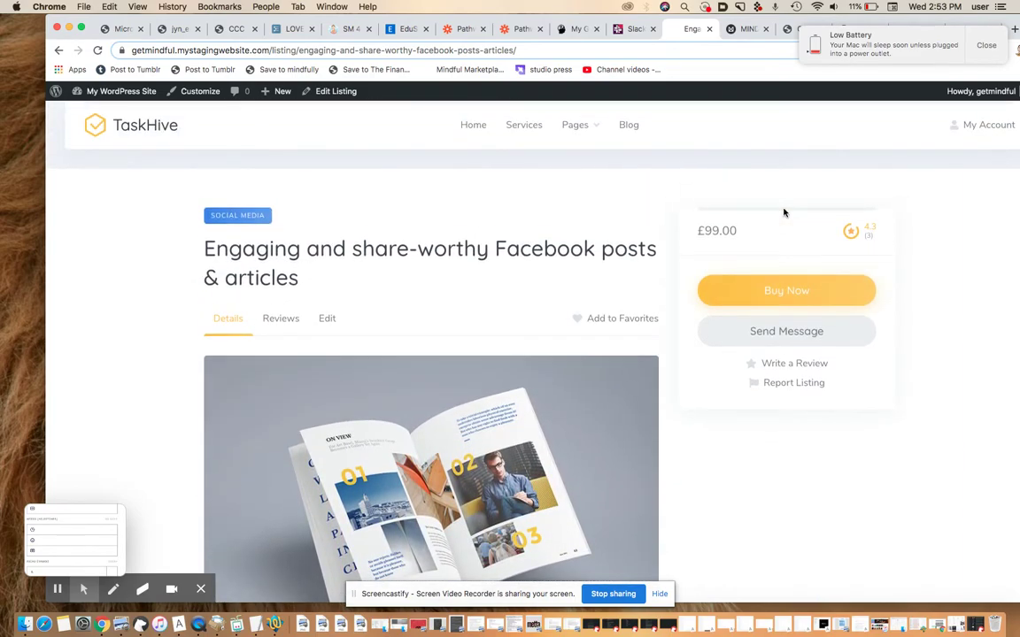
- Add the listing to favorites, then send its seller a short test message and close the dialog
left_click(631, 320)
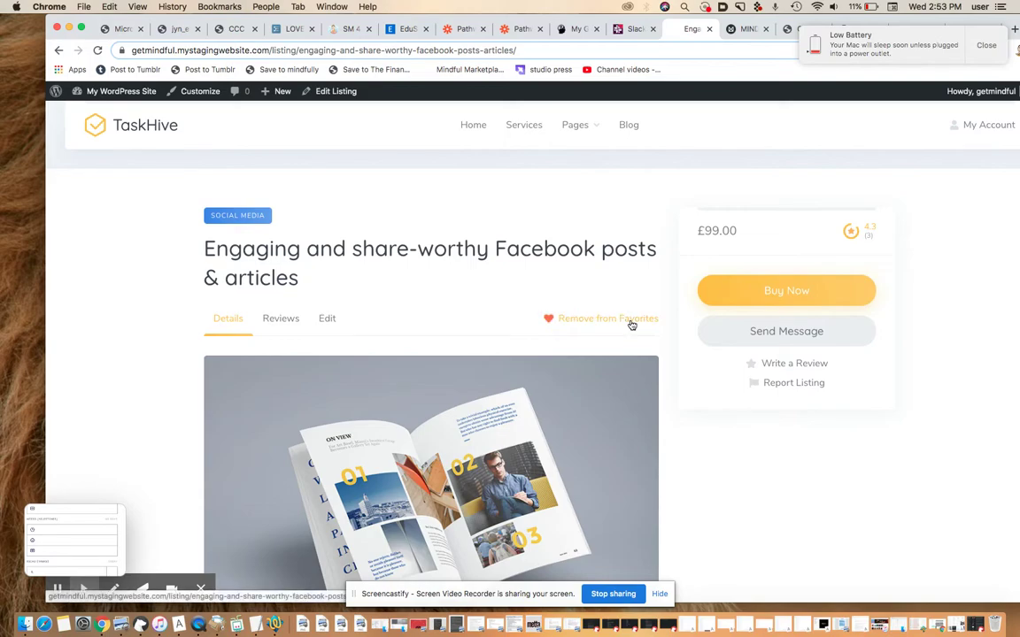
left_click(285, 320)
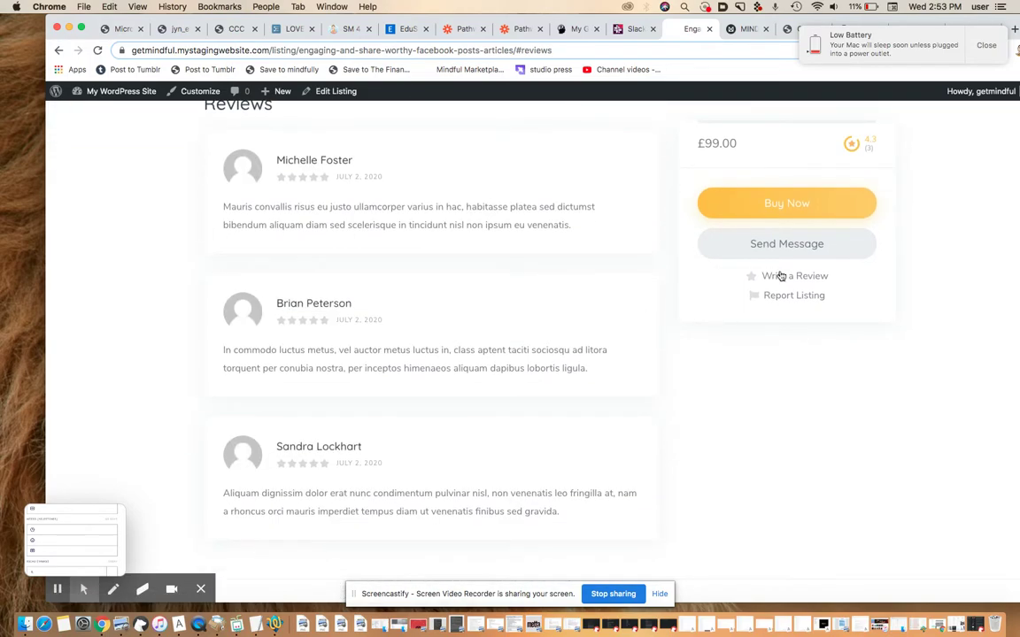
left_click(807, 244)
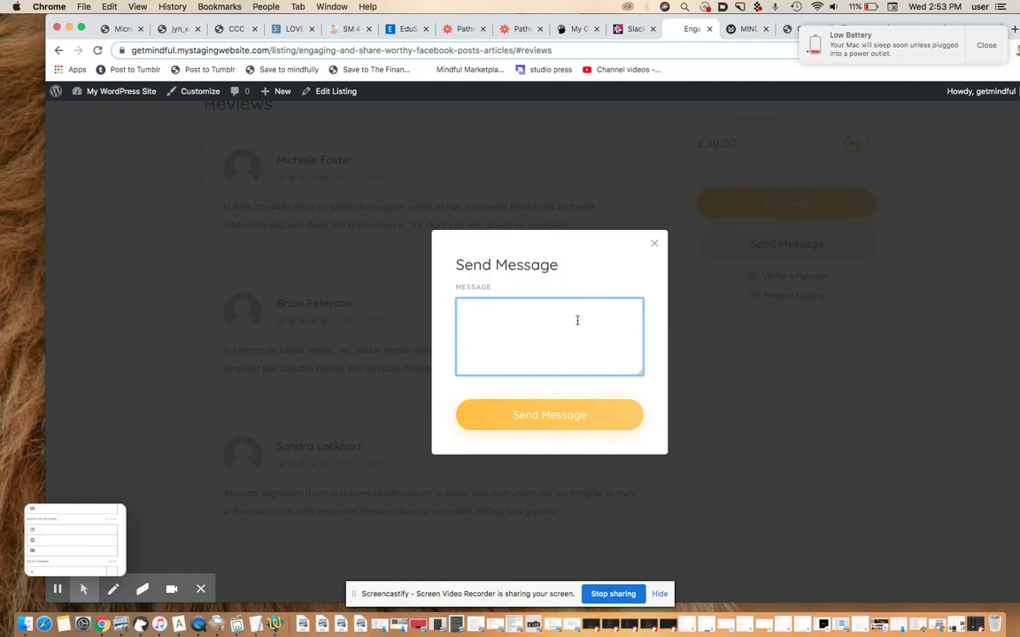
type("hey heo")
key("BackSpace")
key("BackSpace")
type("o")
left_click(597, 416)
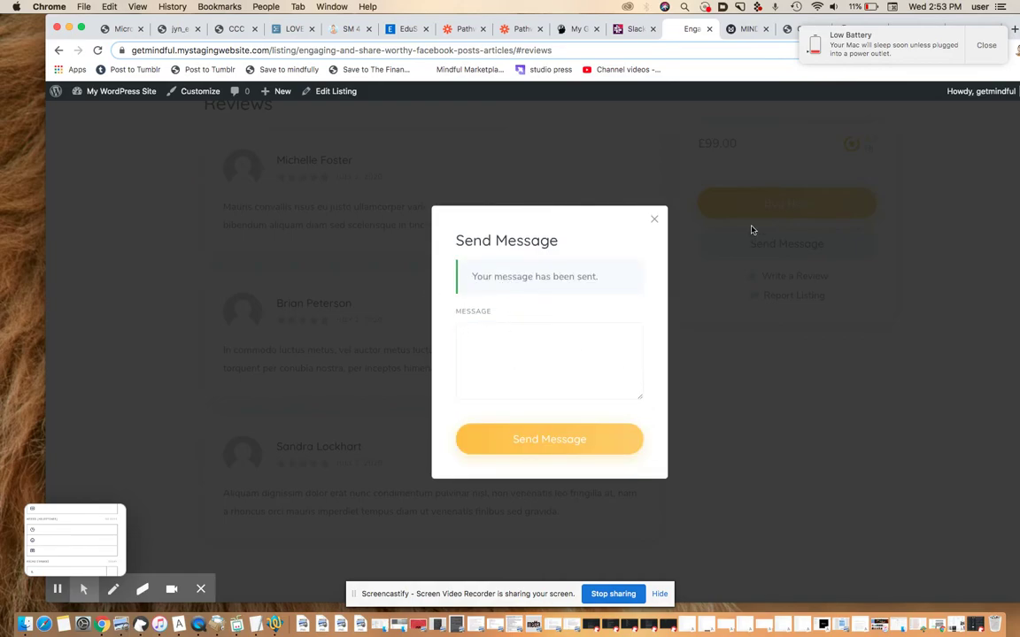
left_click(654, 218)
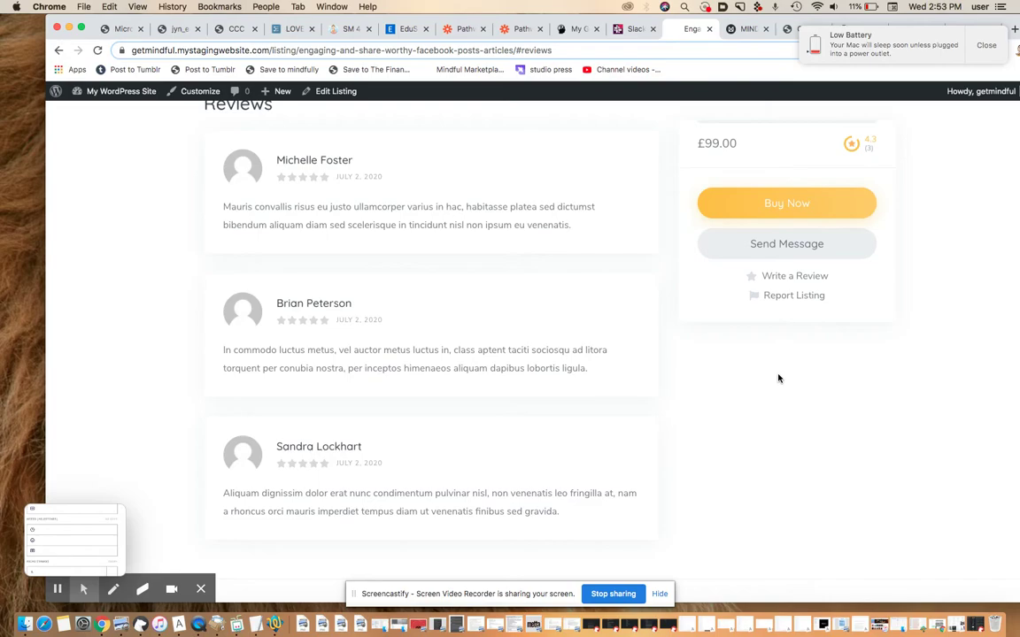
scroll(779, 379, "up", 8)
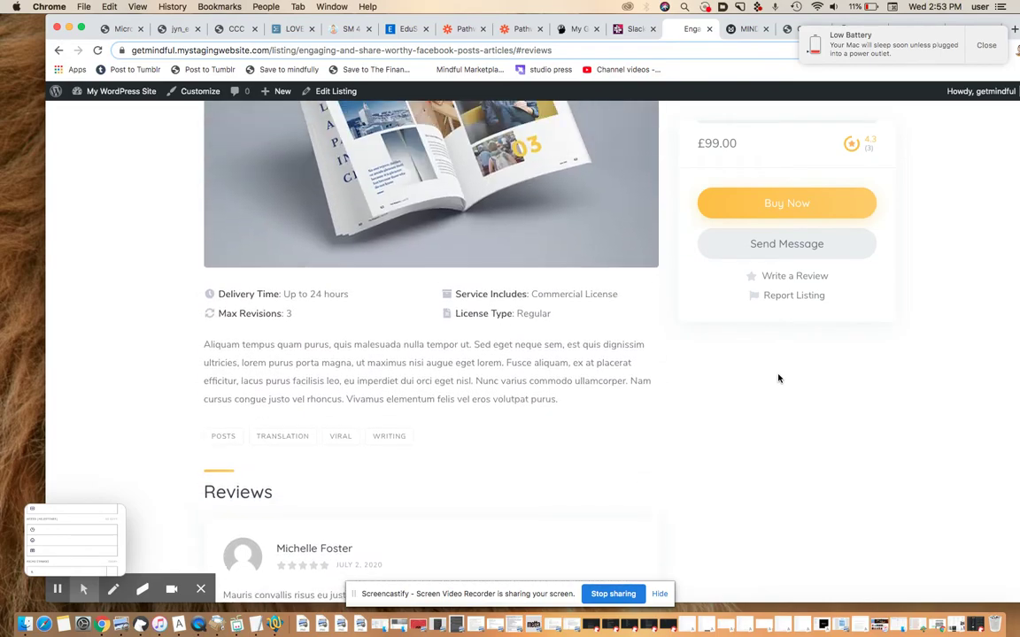
scroll(778, 379, "up", 10)
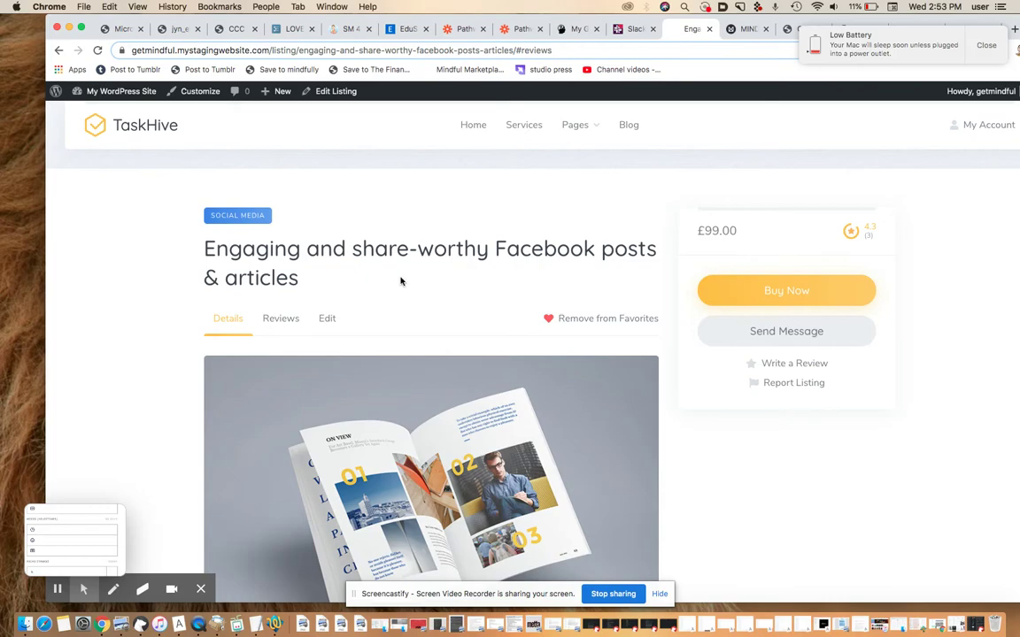
- Open Services from the header menu and scroll the listing cards down to the pagination
left_click(536, 129)
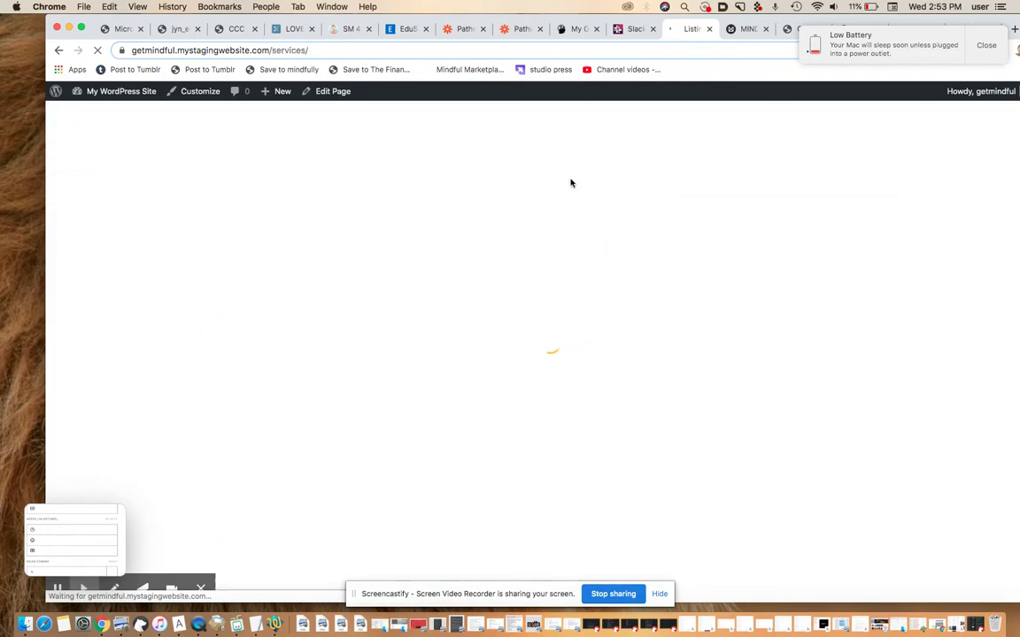
scroll(570, 184, "down", 2)
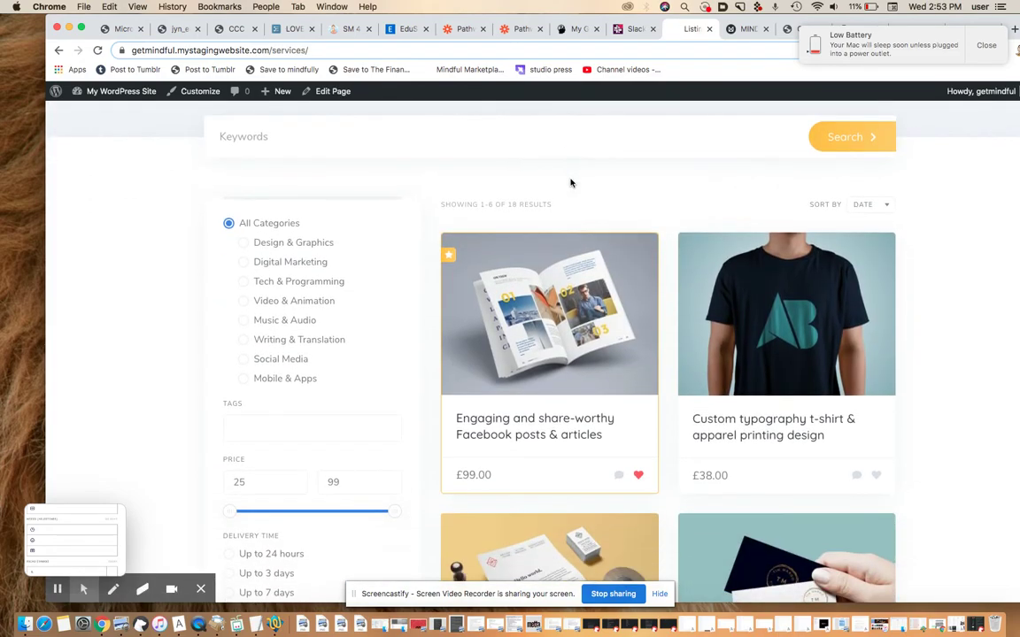
scroll(570, 183, "down", 10)
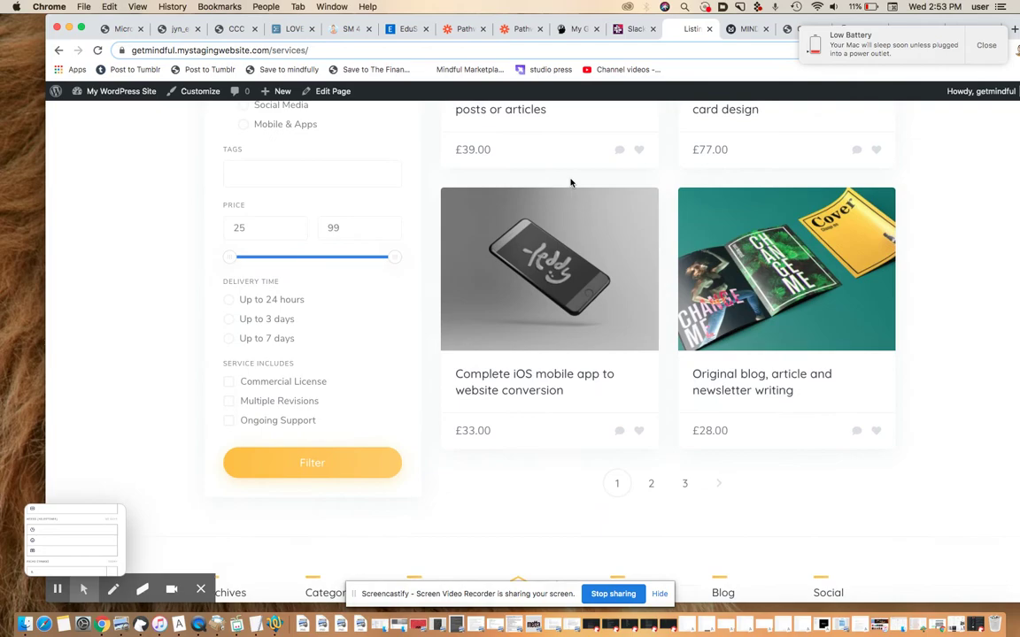
scroll(570, 183, "down", 2)
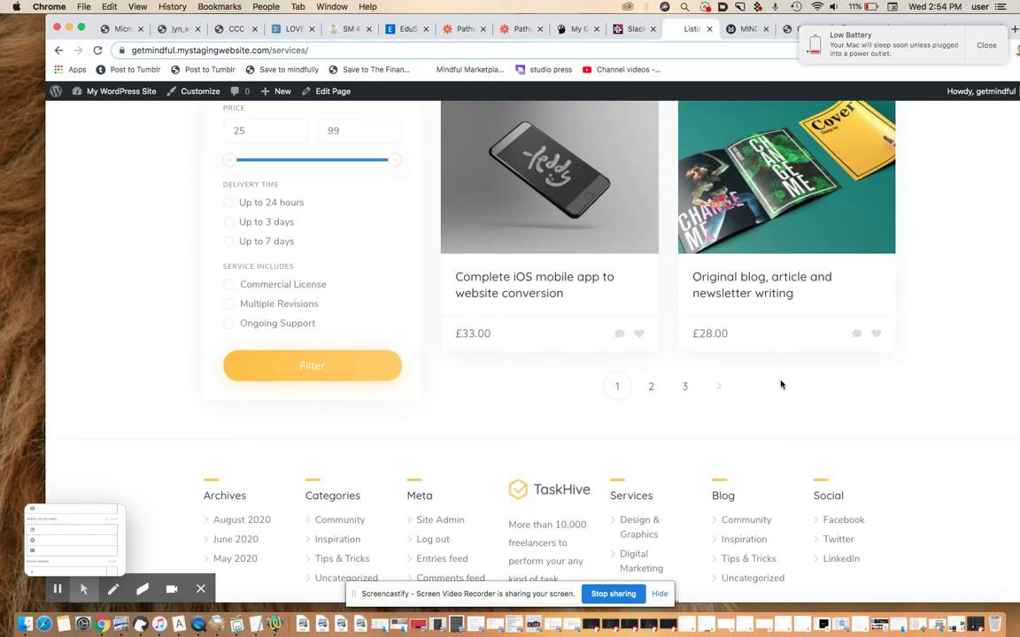
scroll(781, 384, "up", 6)
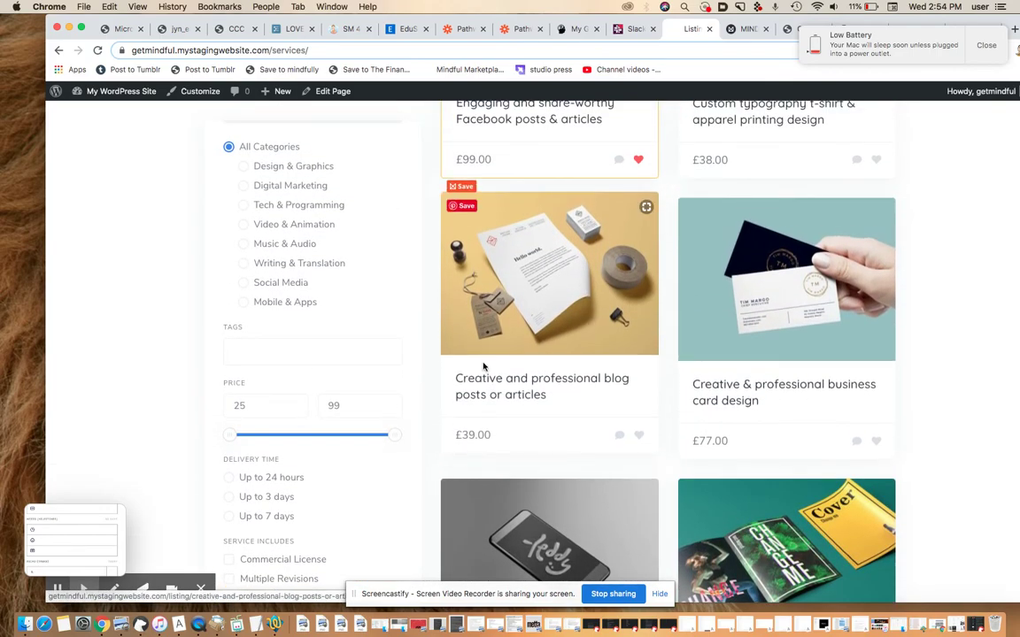
scroll(499, 298, "up", 8)
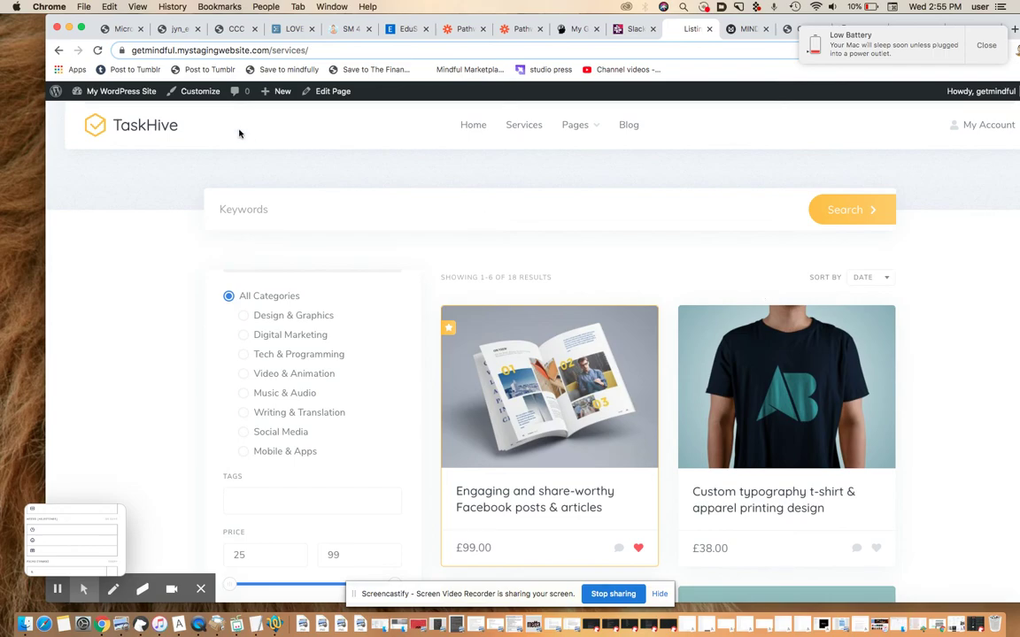
mouse_move(121, 92)
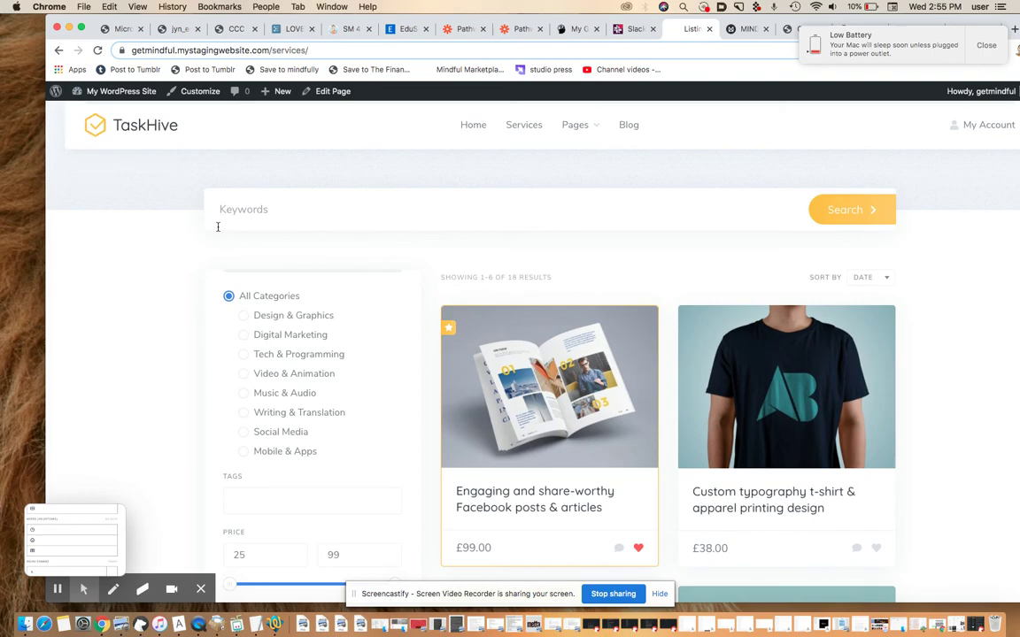